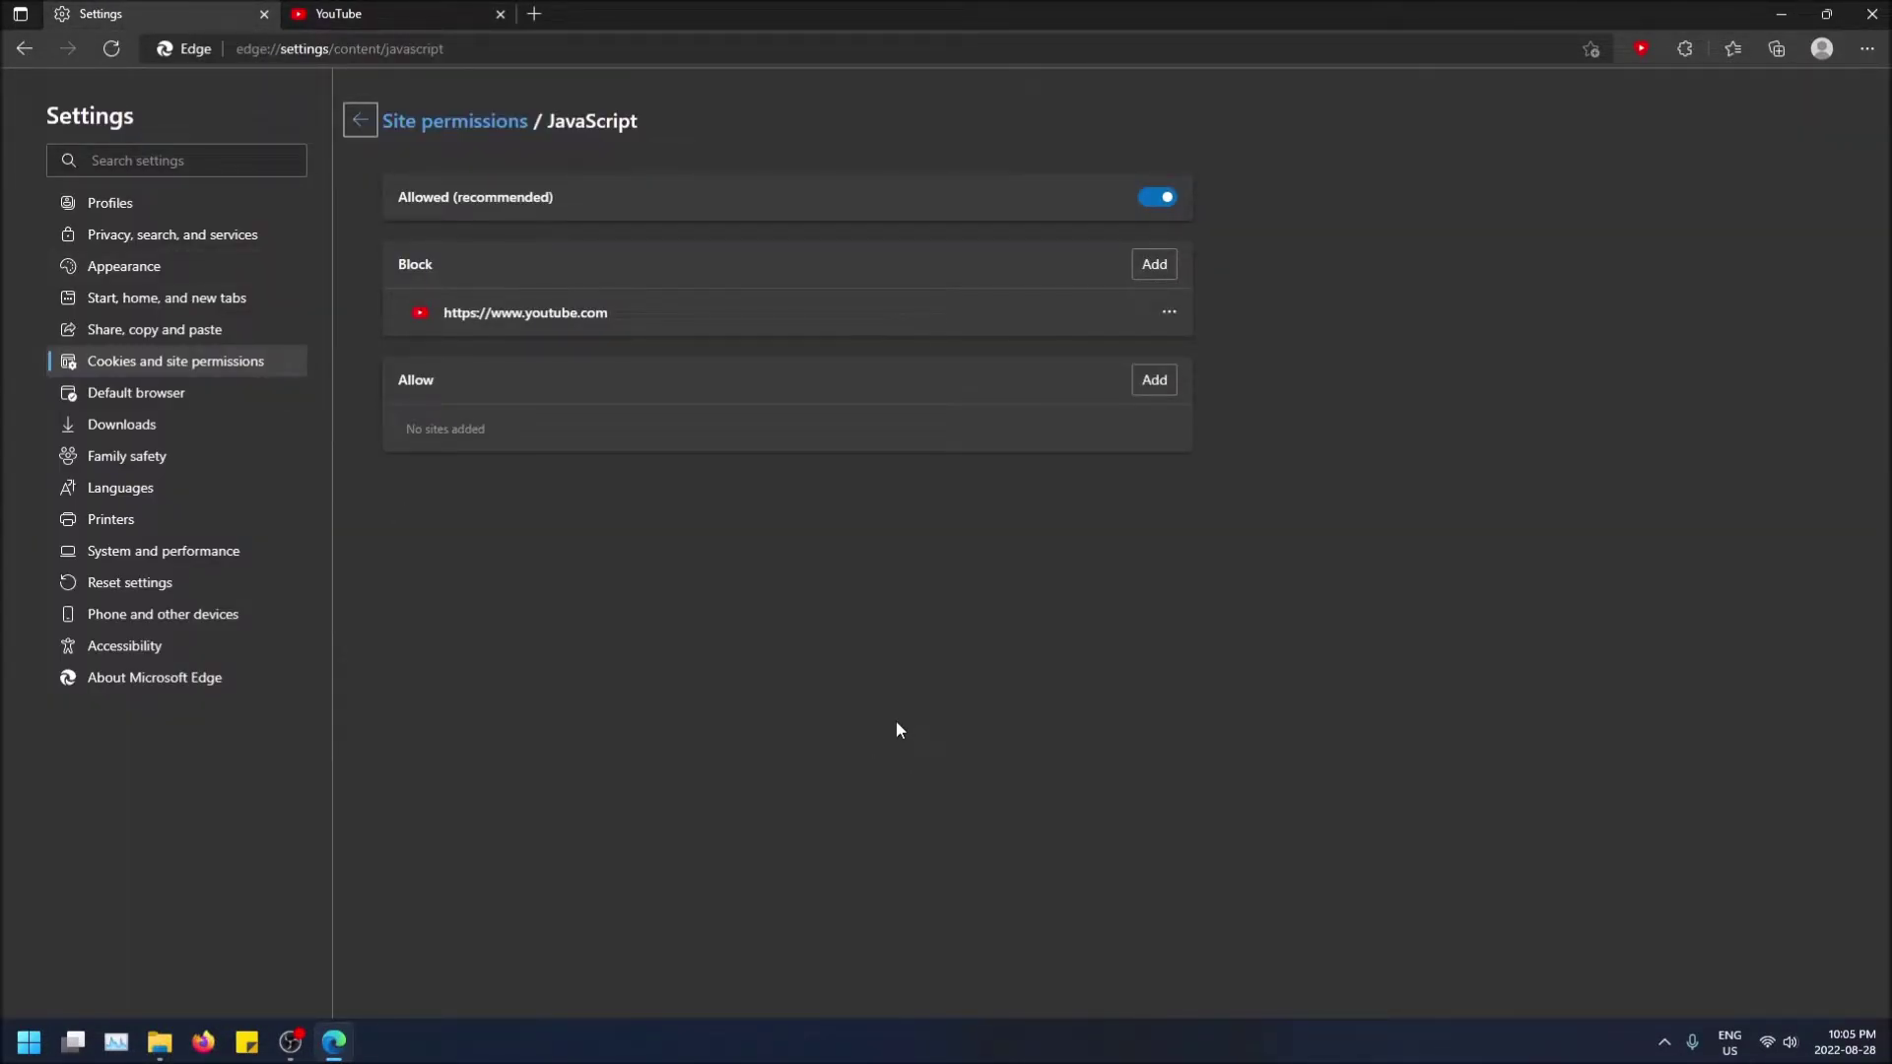
Step: Leave JavaScript permissions and reopen Settings at the Cookies and site permissions page
left_click(363, 122)
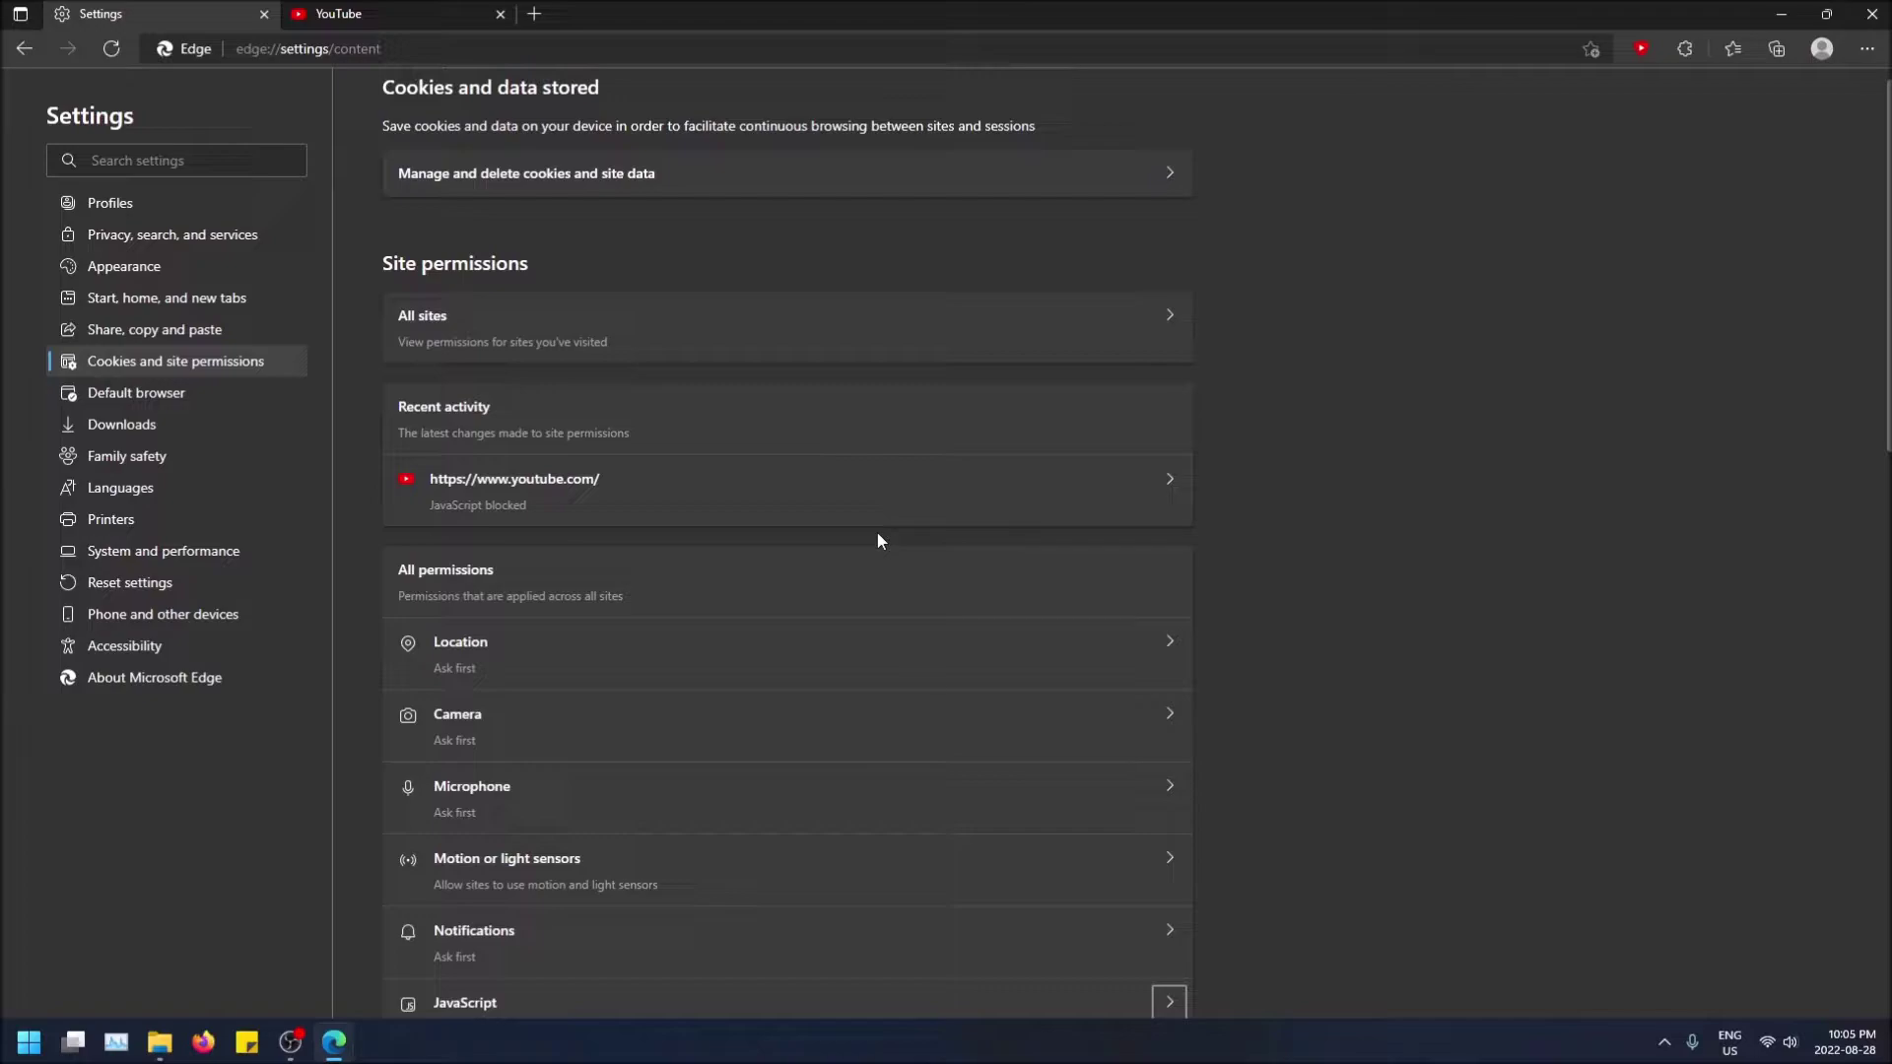
scroll(876, 540, "down", 3)
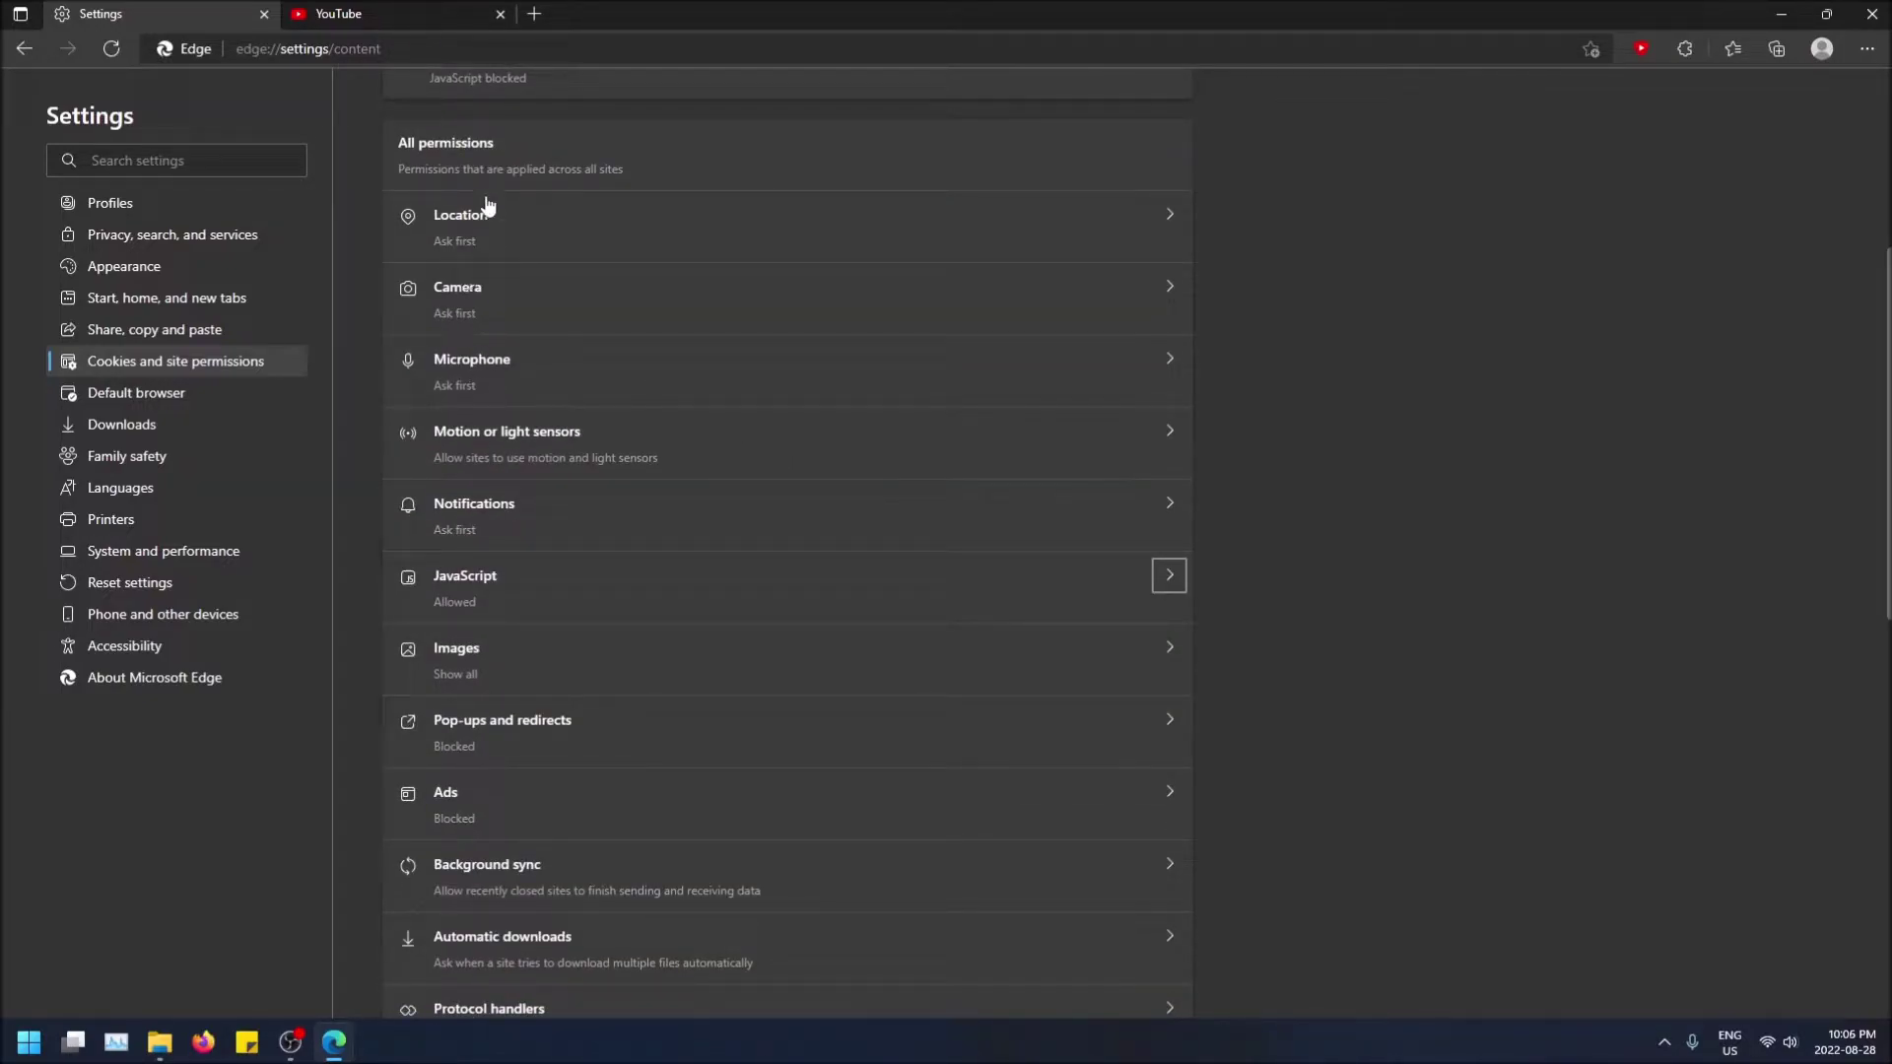
scroll(551, 433, "down", 3)
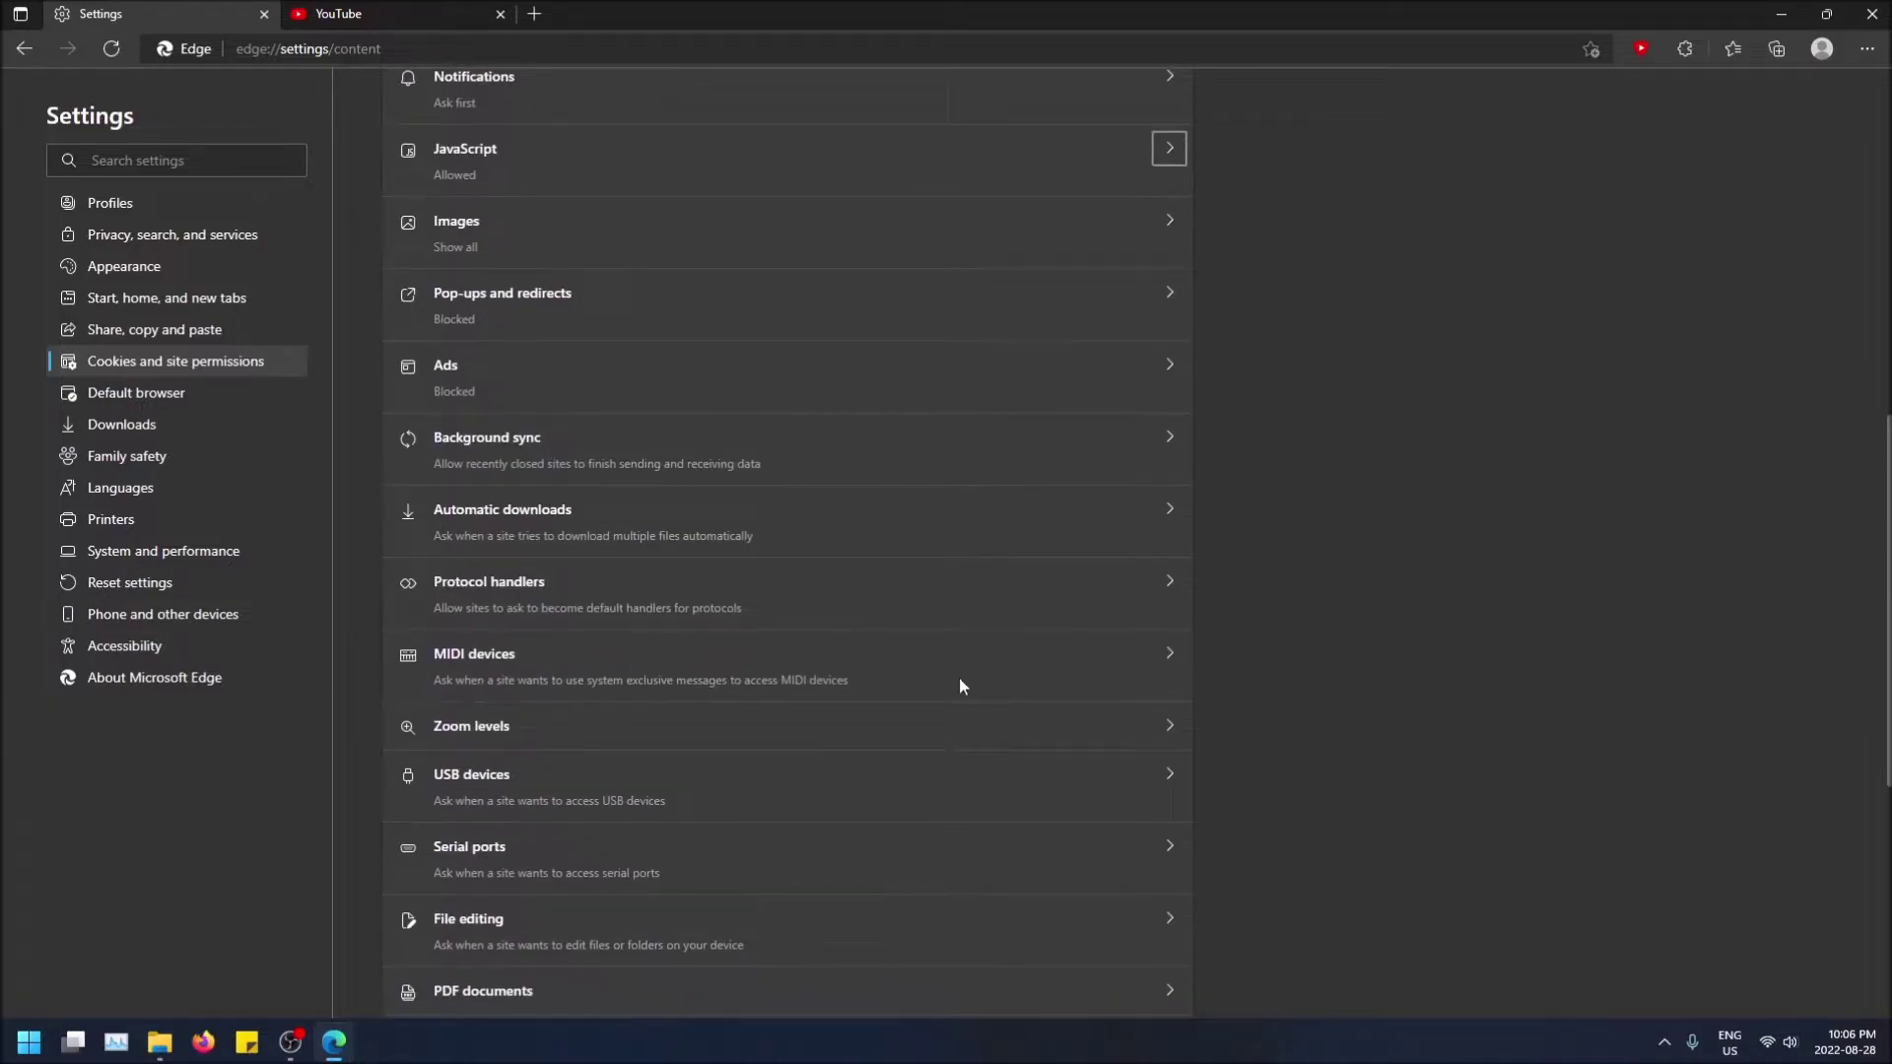
scroll(798, 696, "up", 6)
scroll(783, 717, "down", 2)
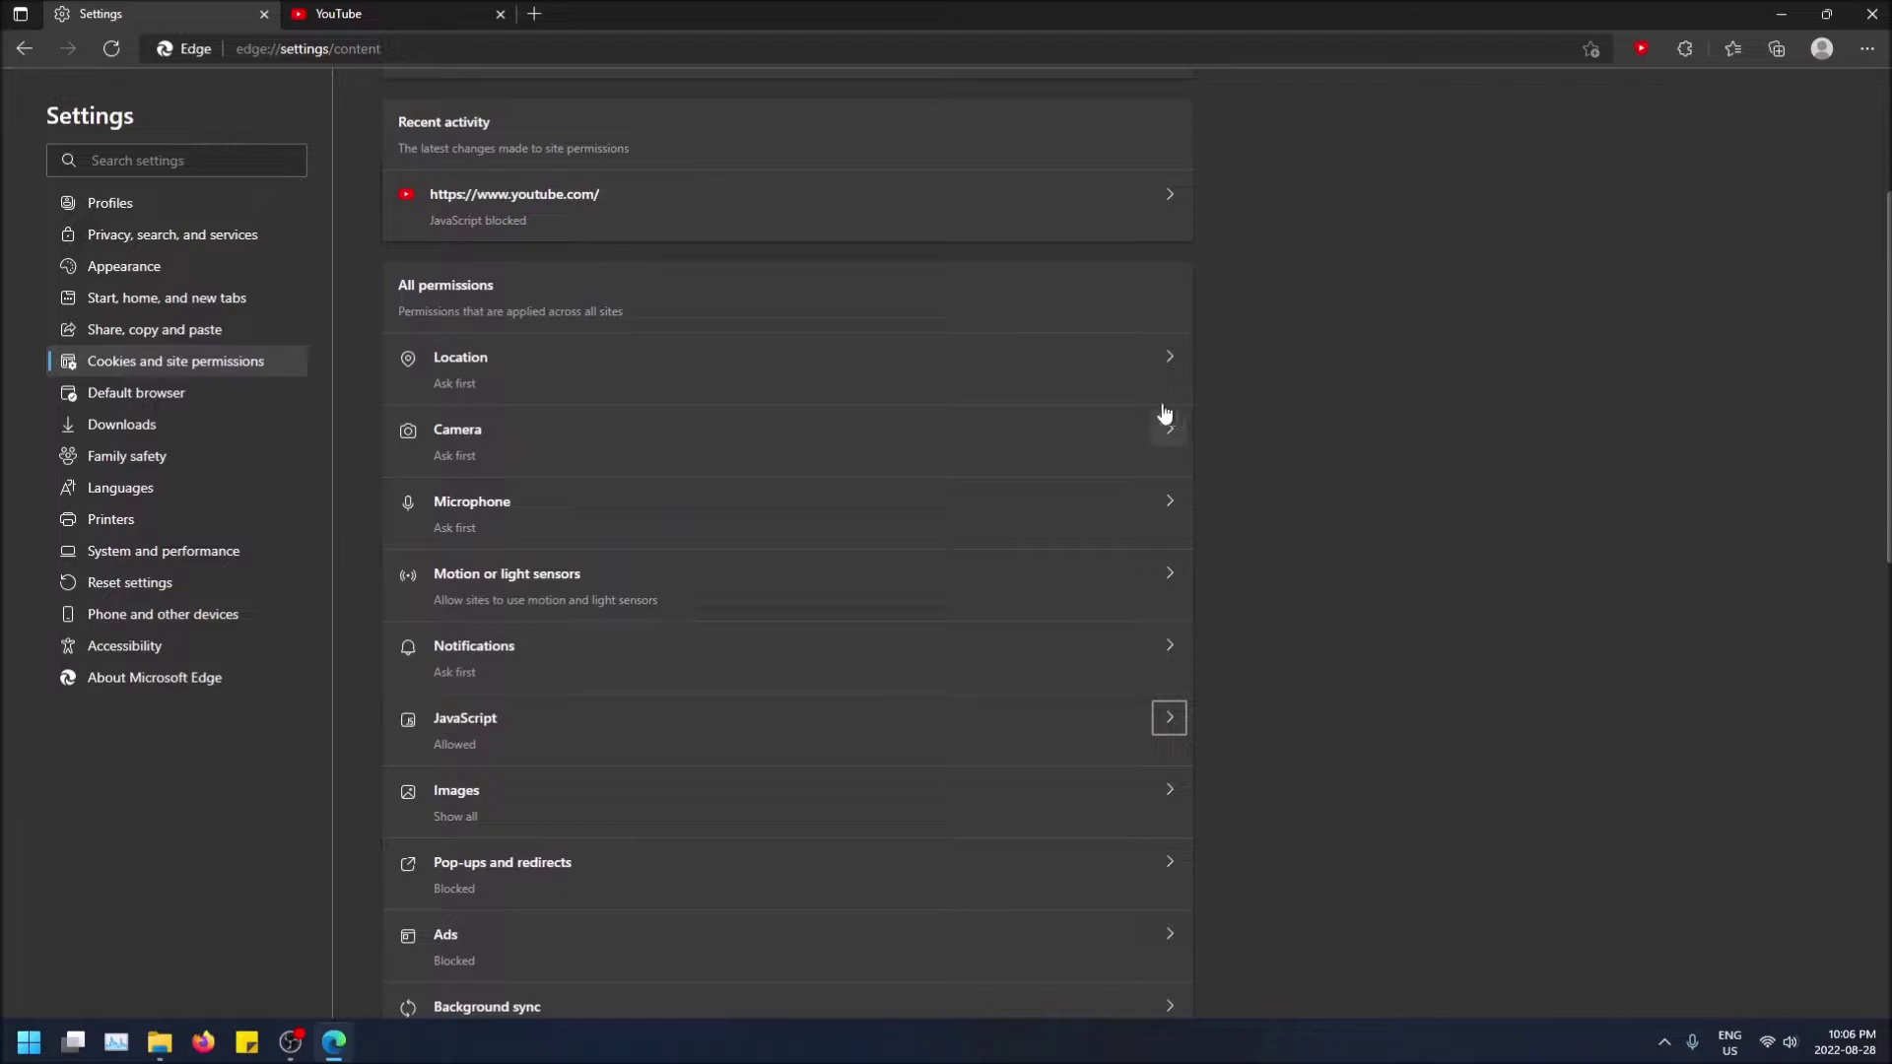
scroll(971, 300, "up", 3)
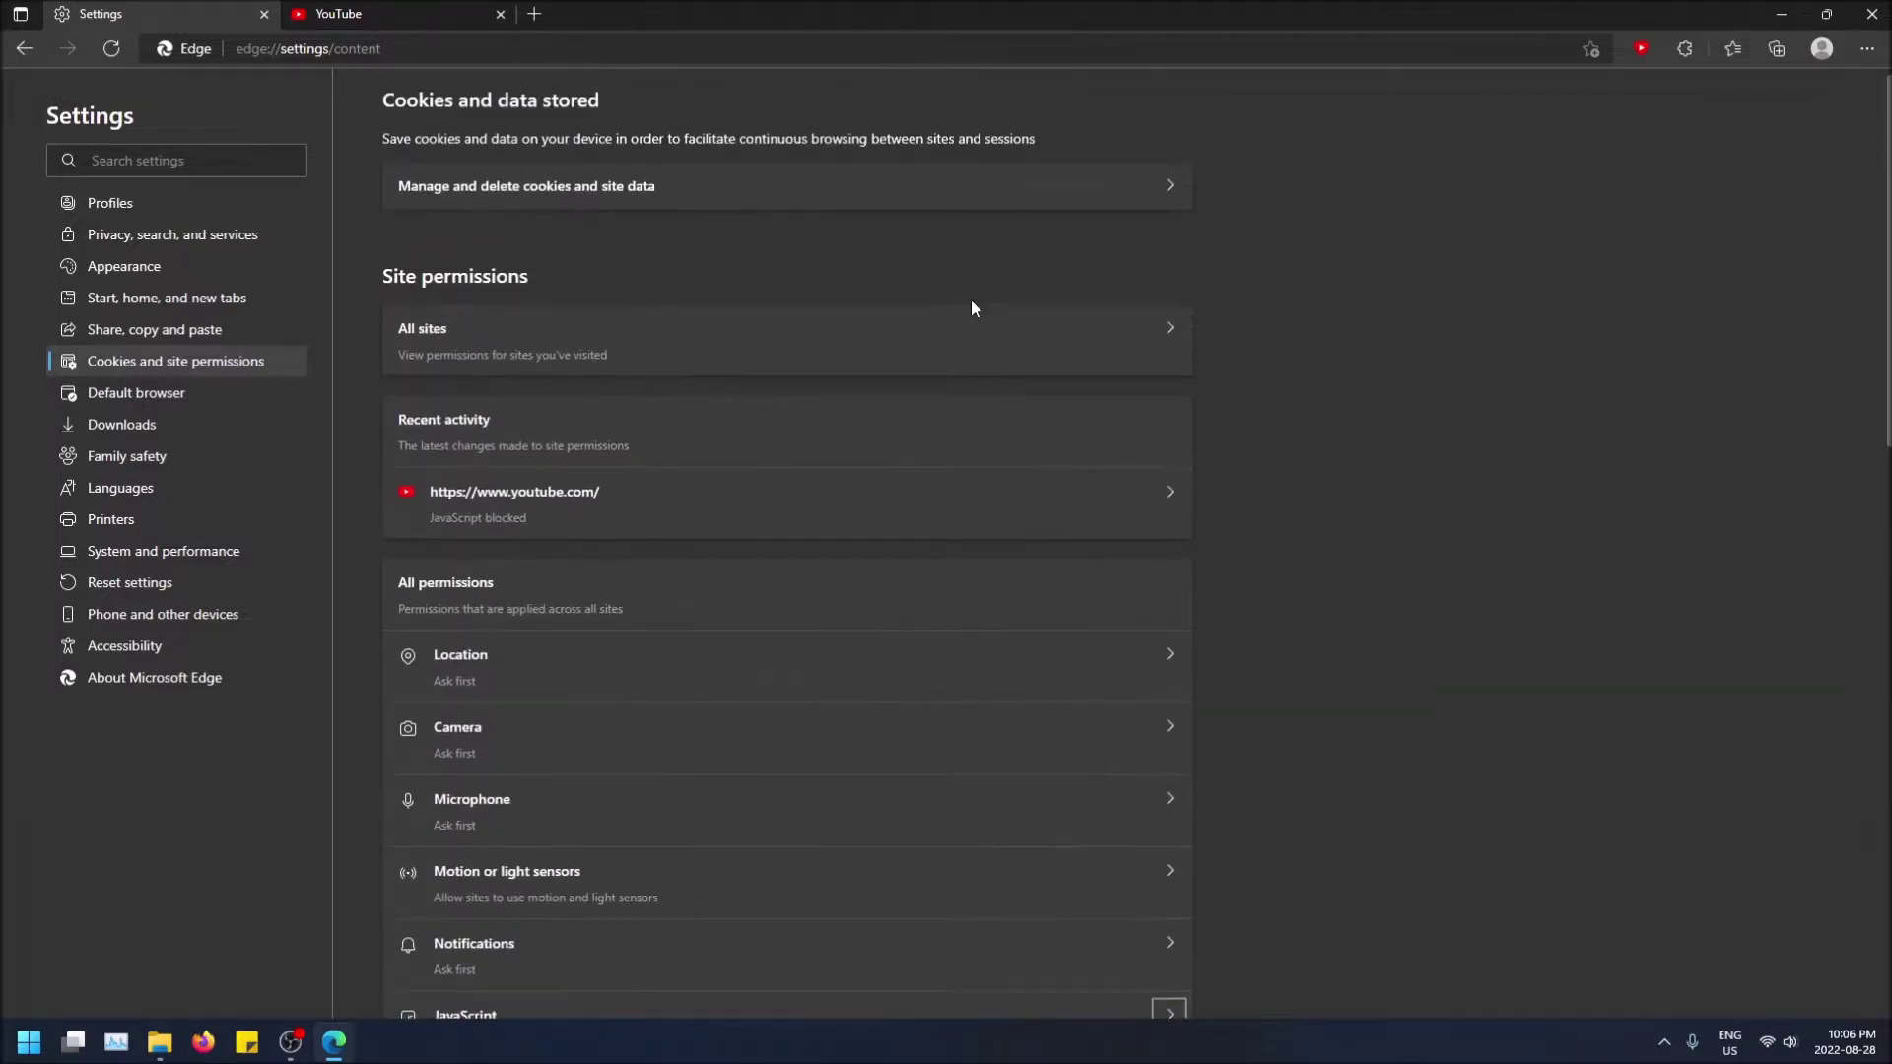
left_click(1866, 55)
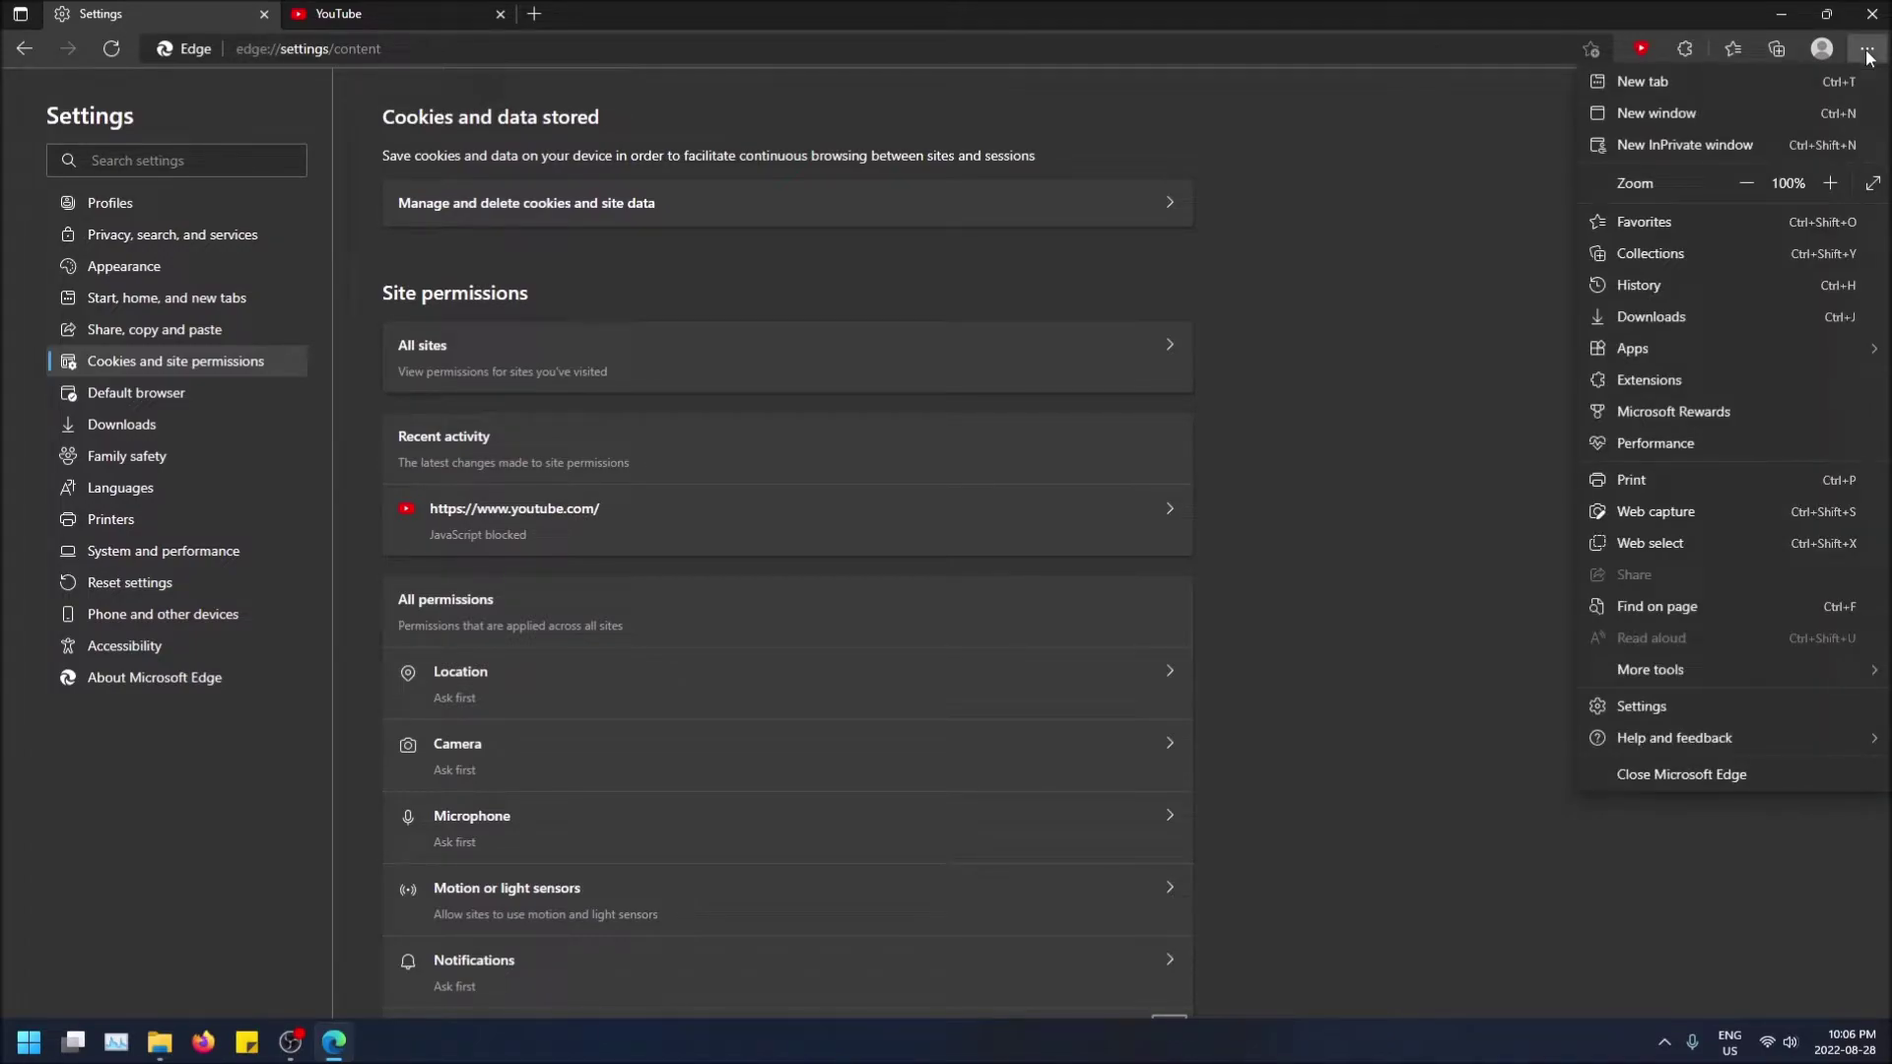
left_click(1678, 705)
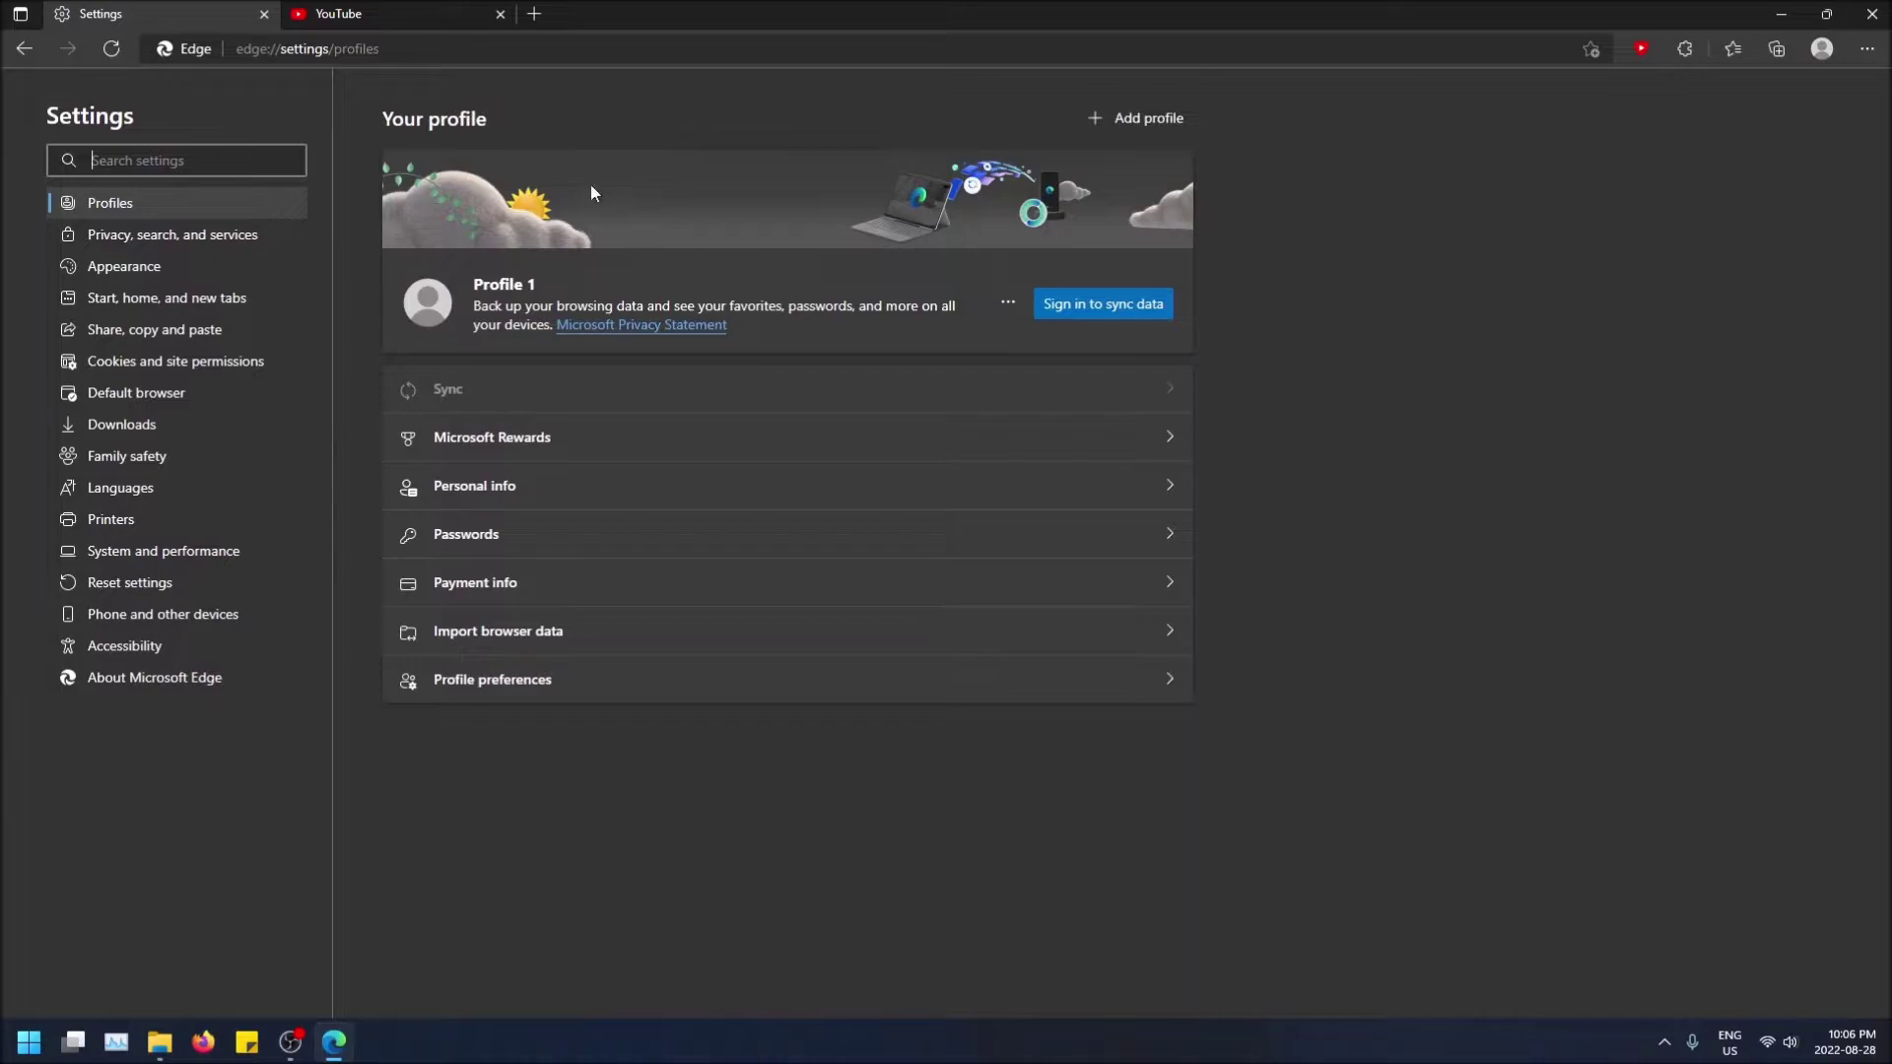
left_click(124, 369)
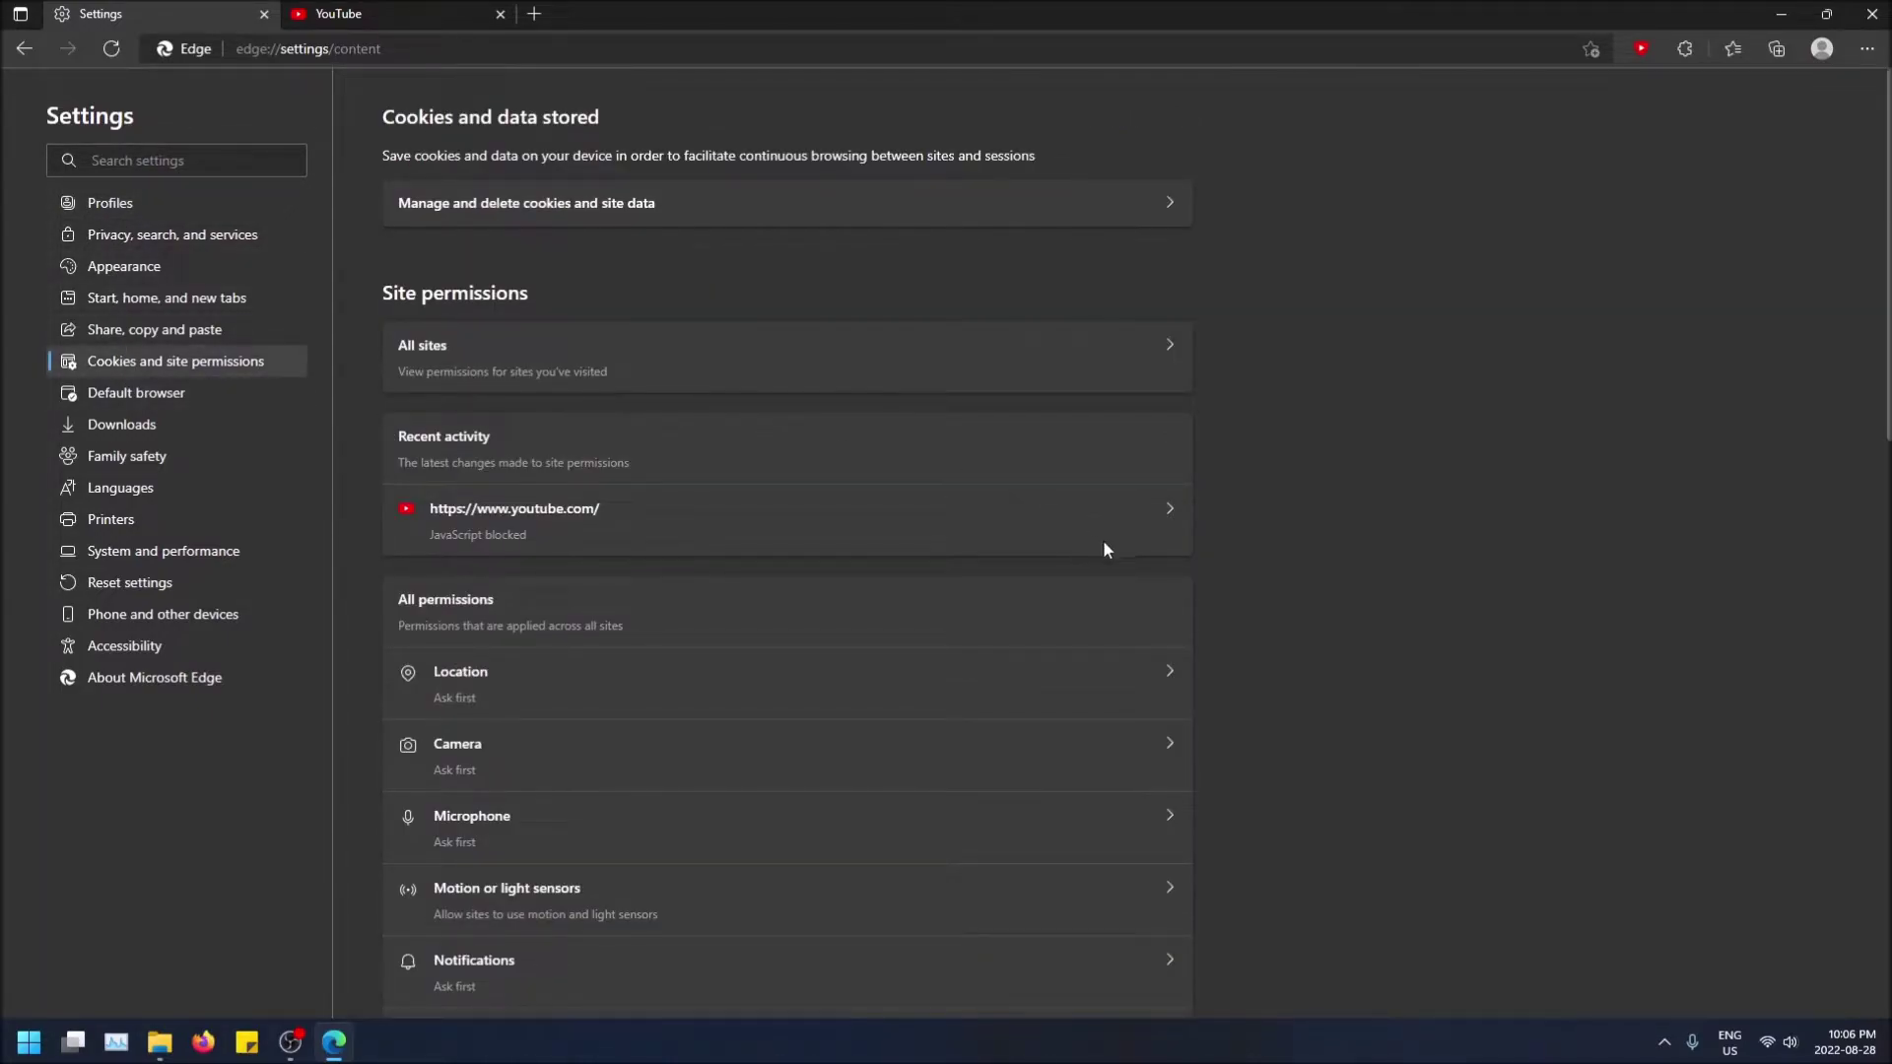
scroll(1103, 543, "down", 5)
scroll(1105, 547, "up", 1)
scroll(1101, 547, "up", 2)
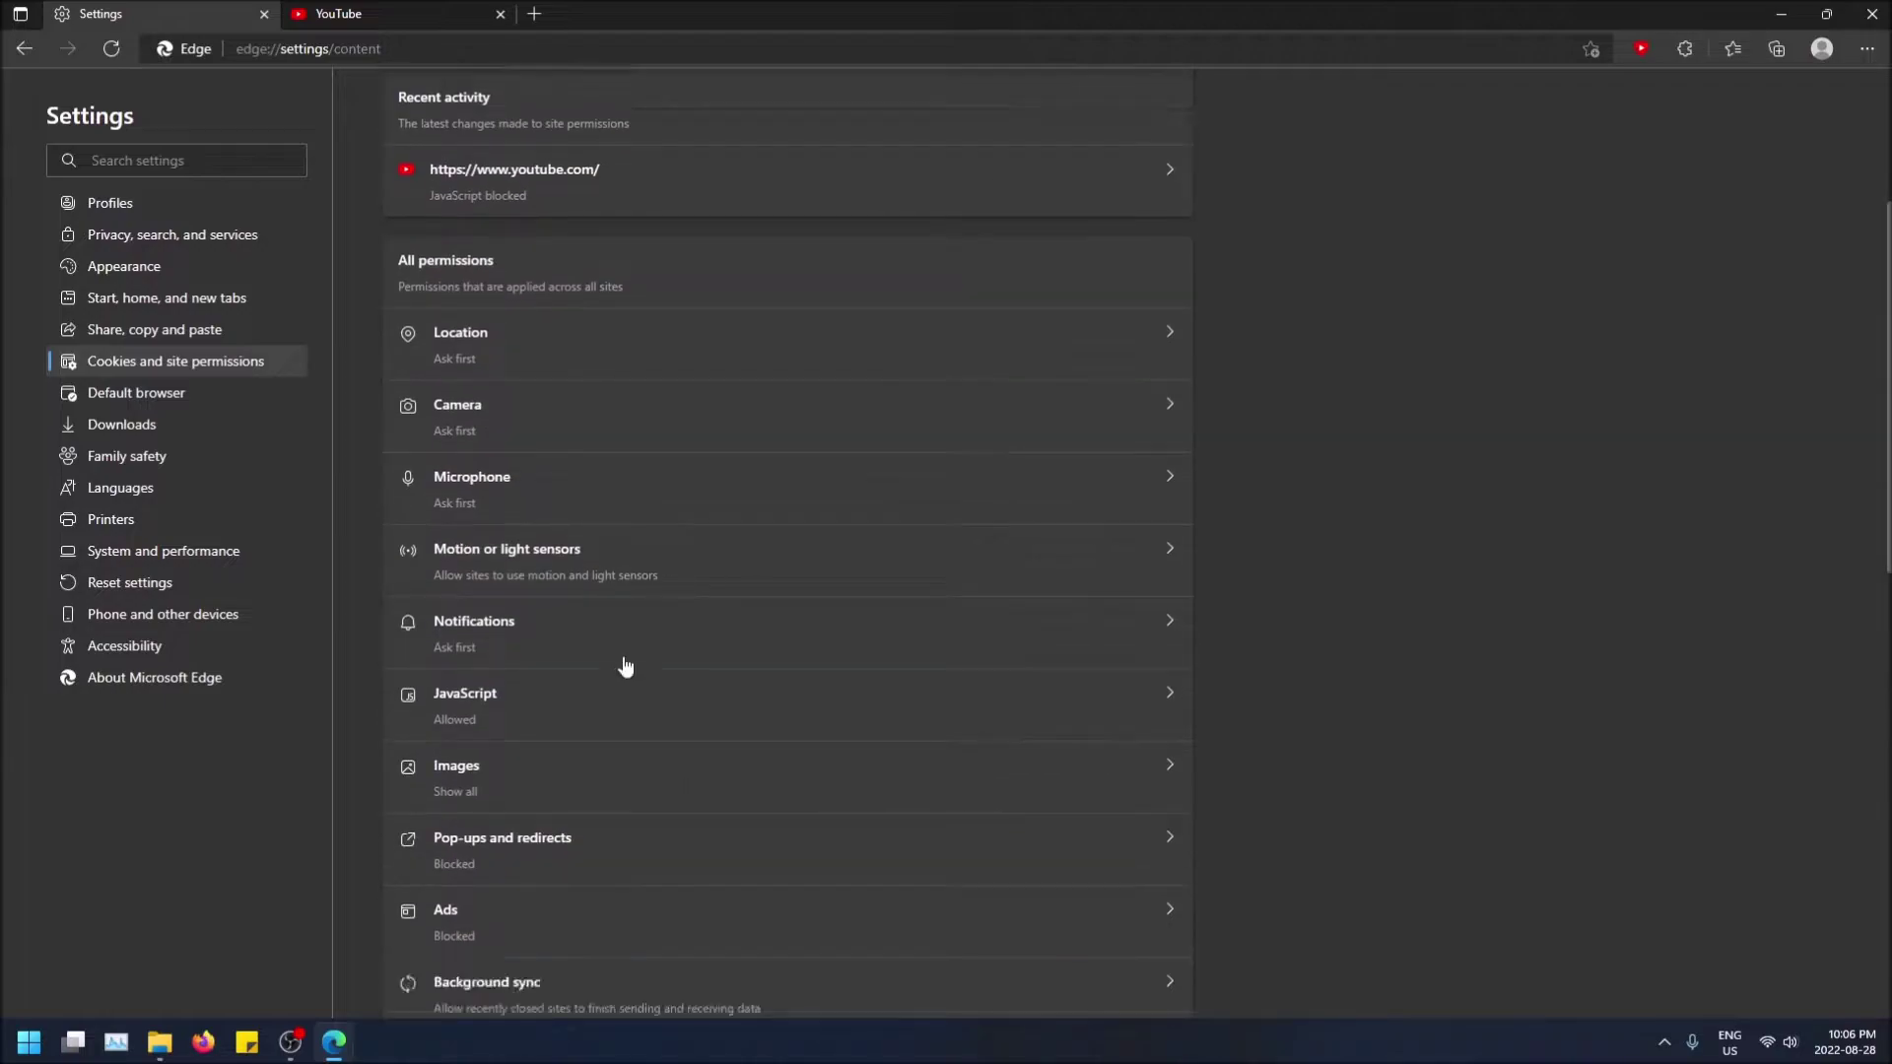
scroll(621, 667, "down", 1)
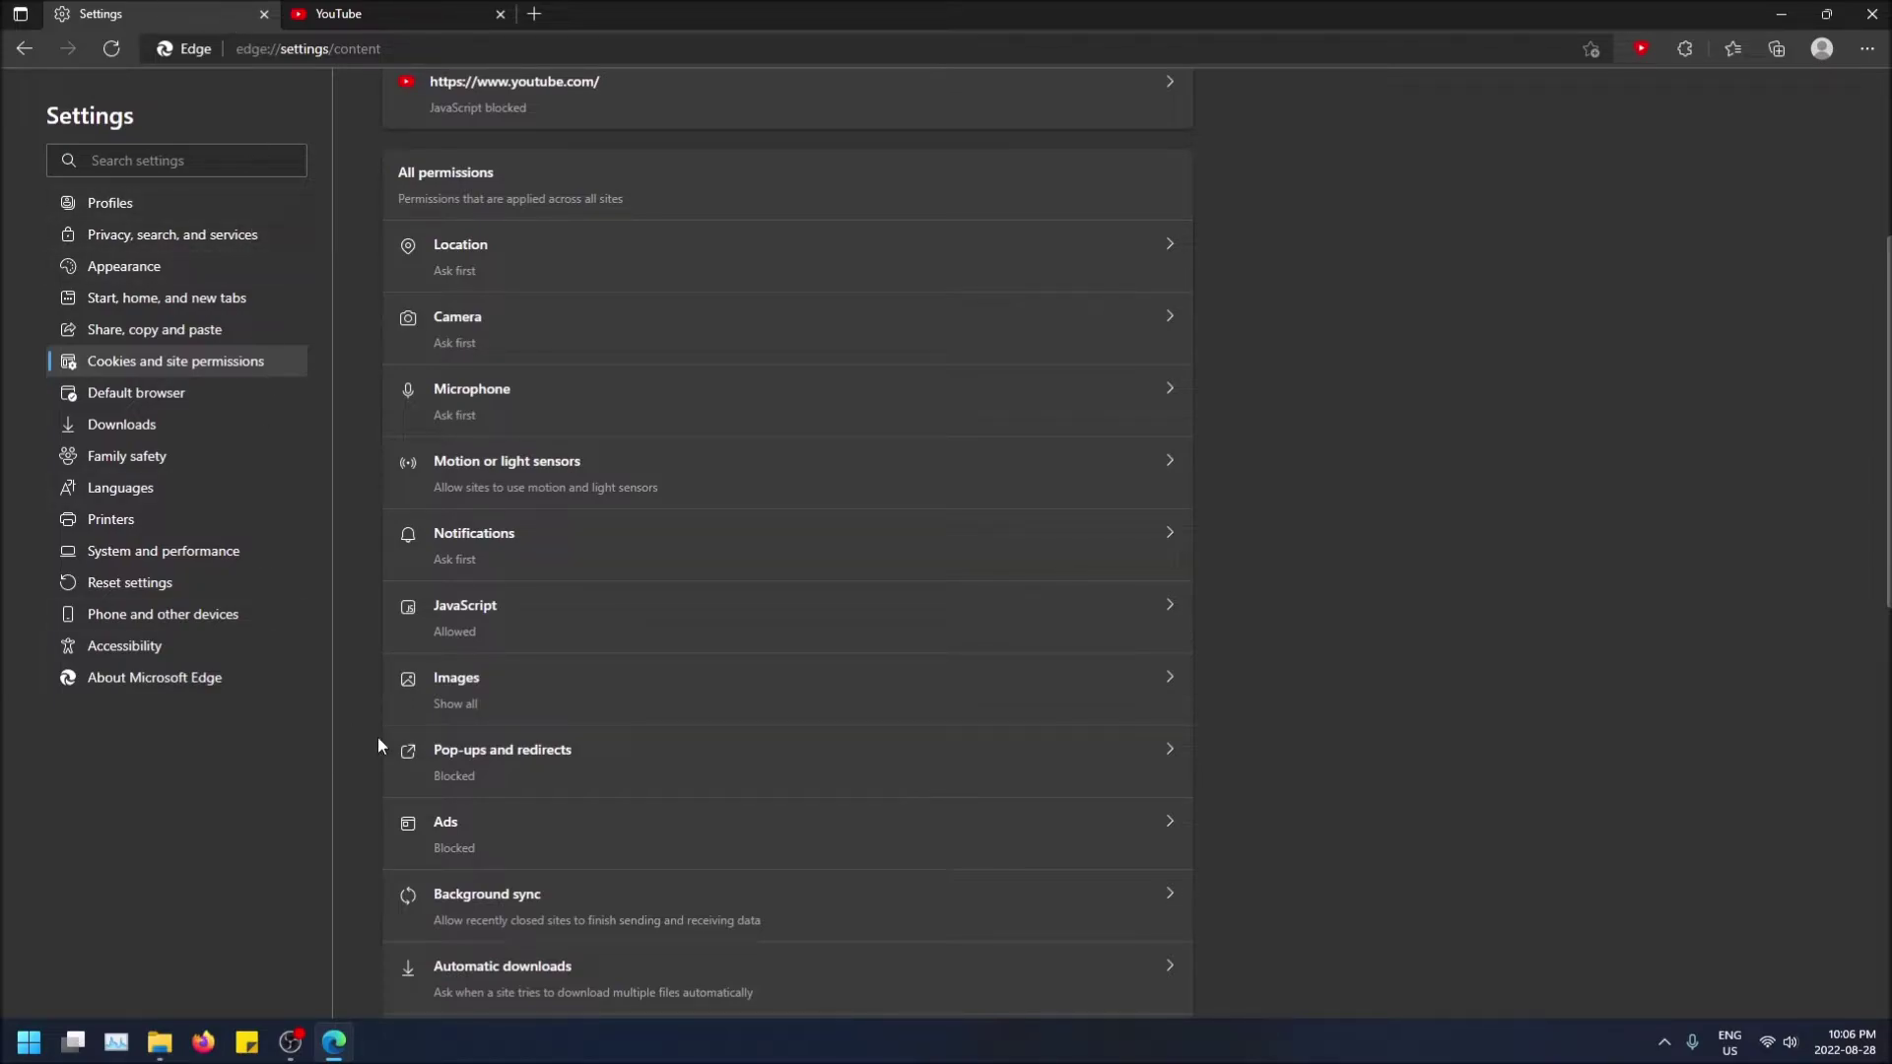
left_click(495, 625)
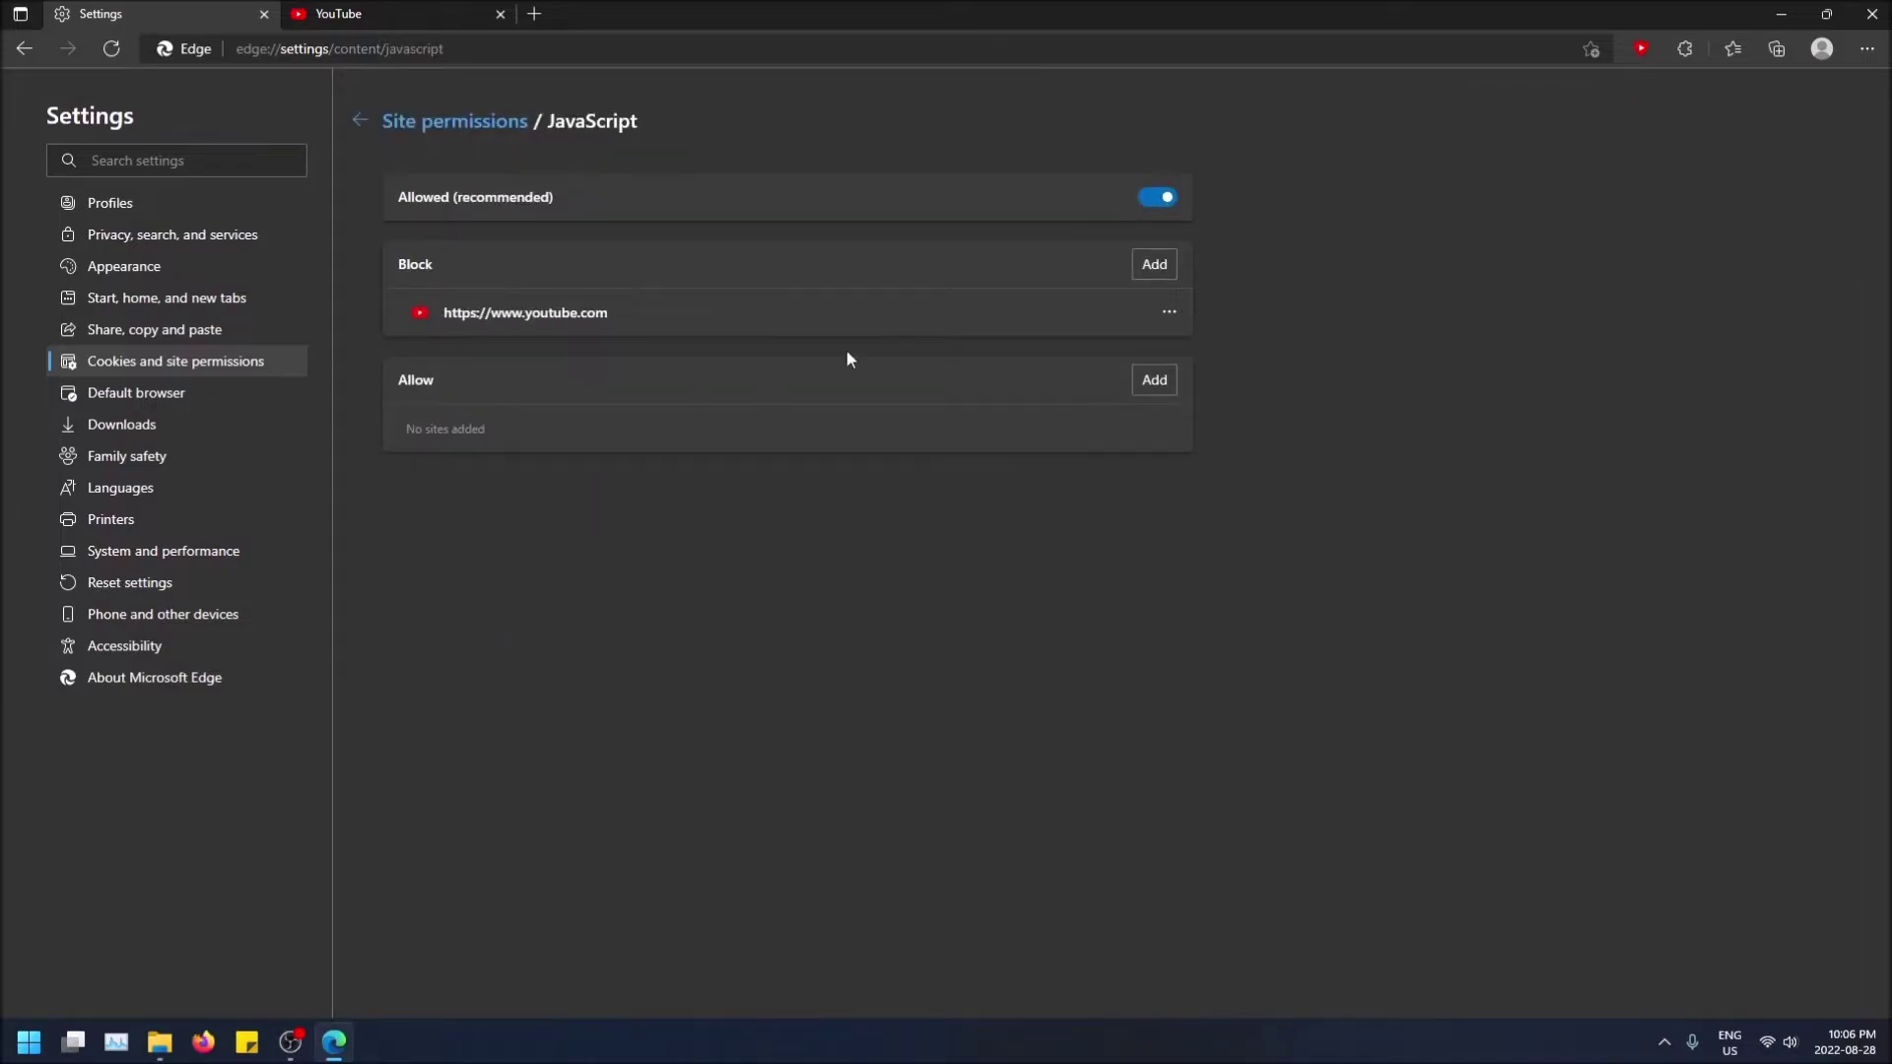
left_click(1154, 266)
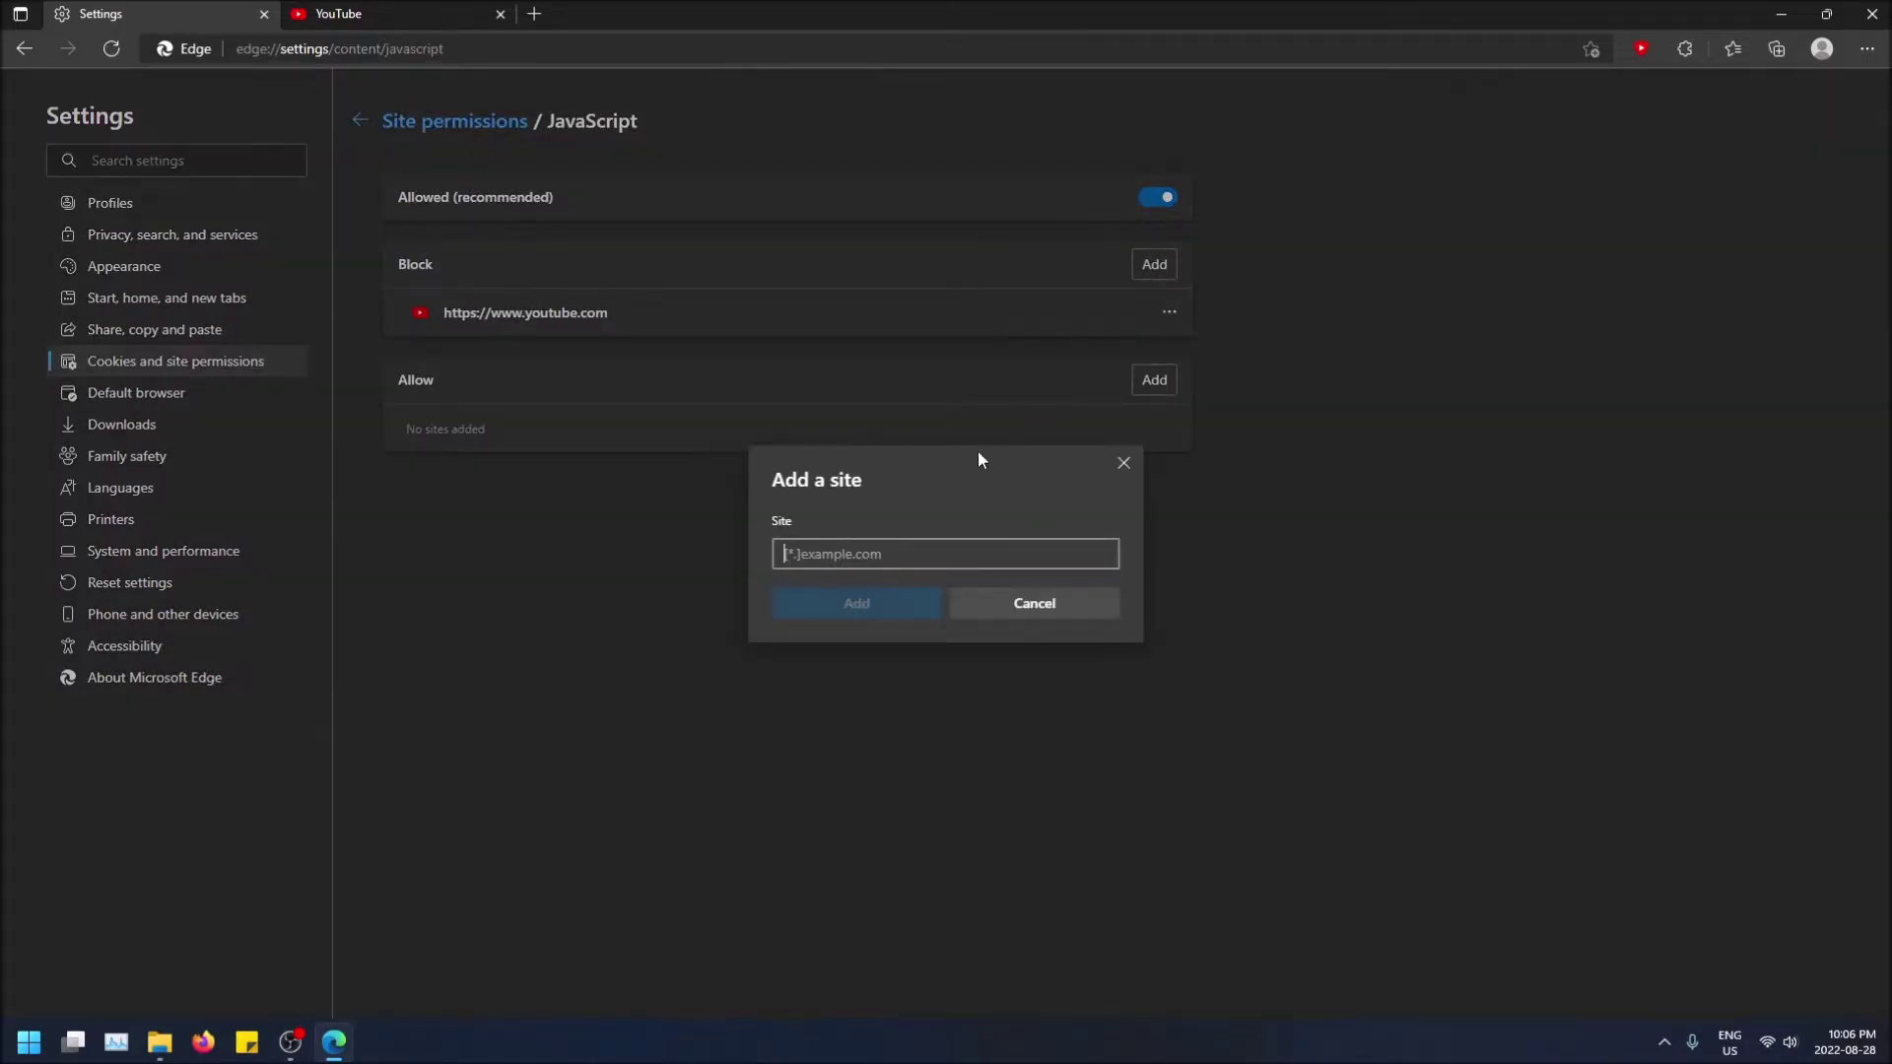
type("www.g")
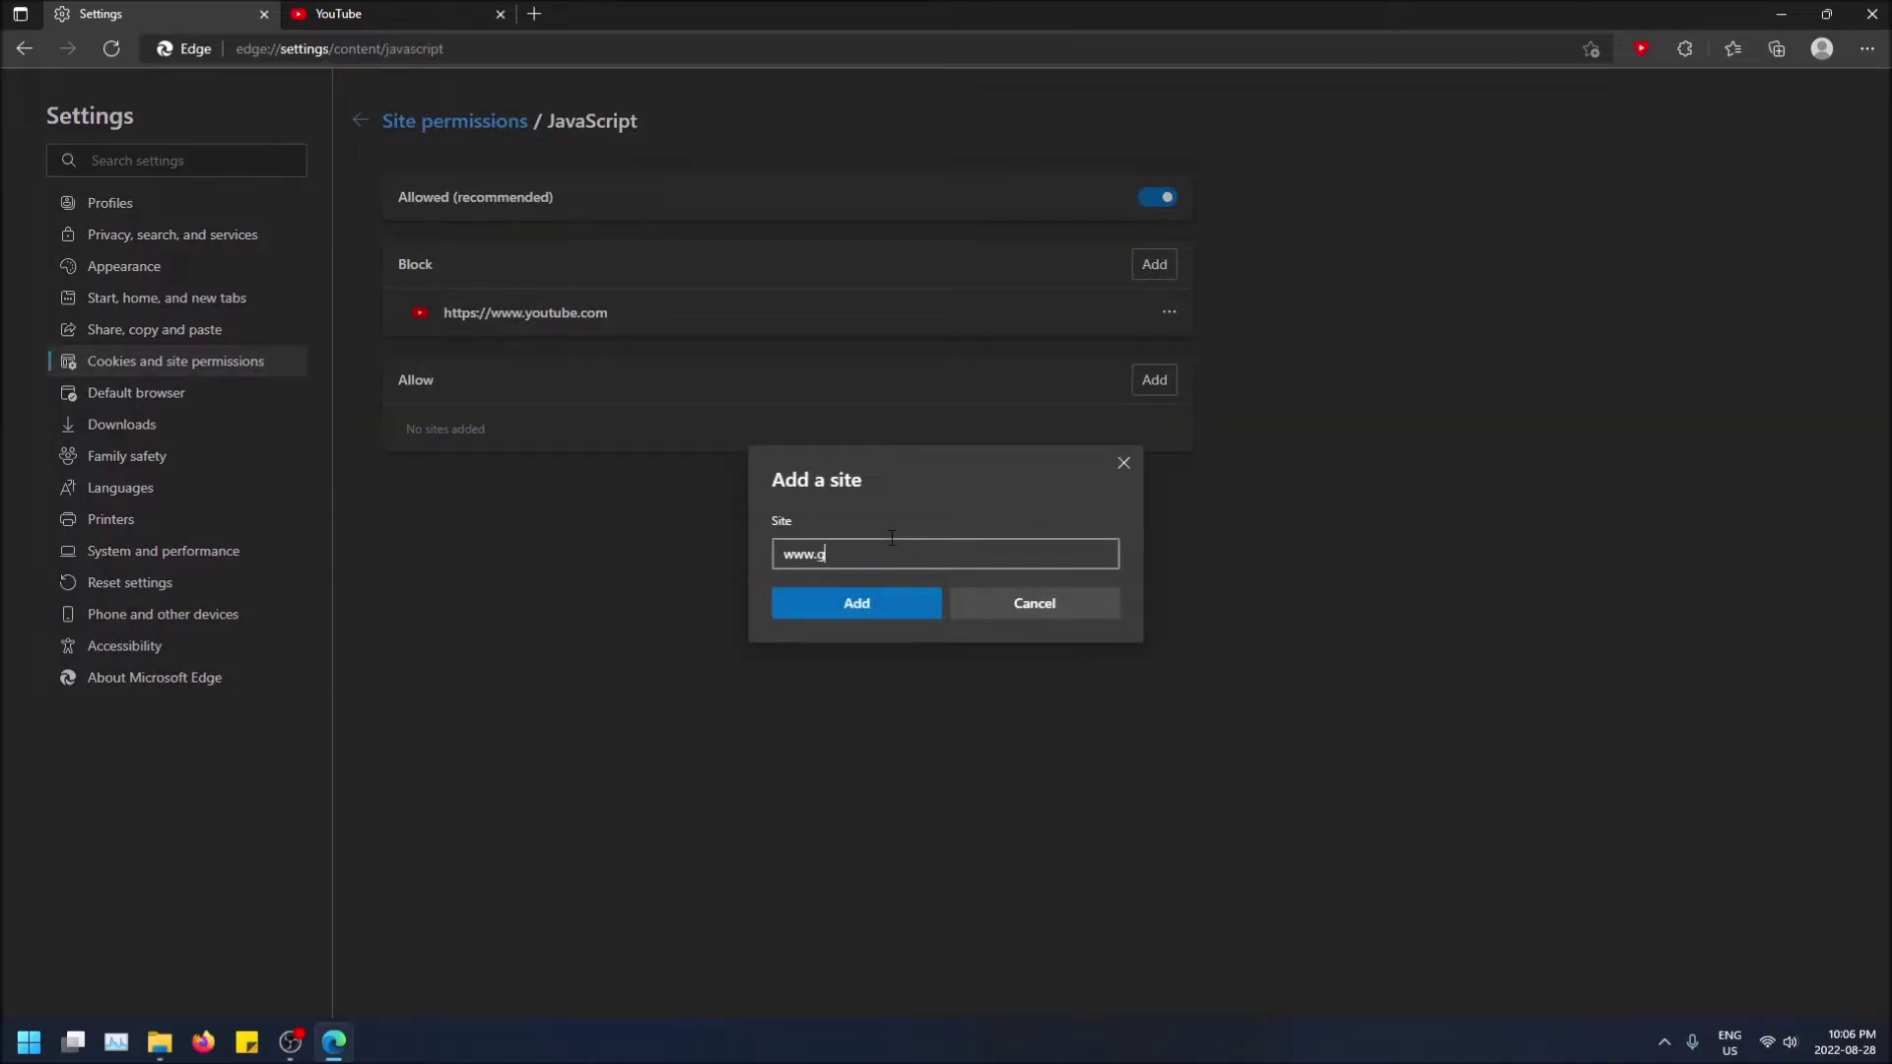
type("pp")
key("BackSpace")
key("BackSpace")
type("oogle")
type(".com")
left_click(879, 623)
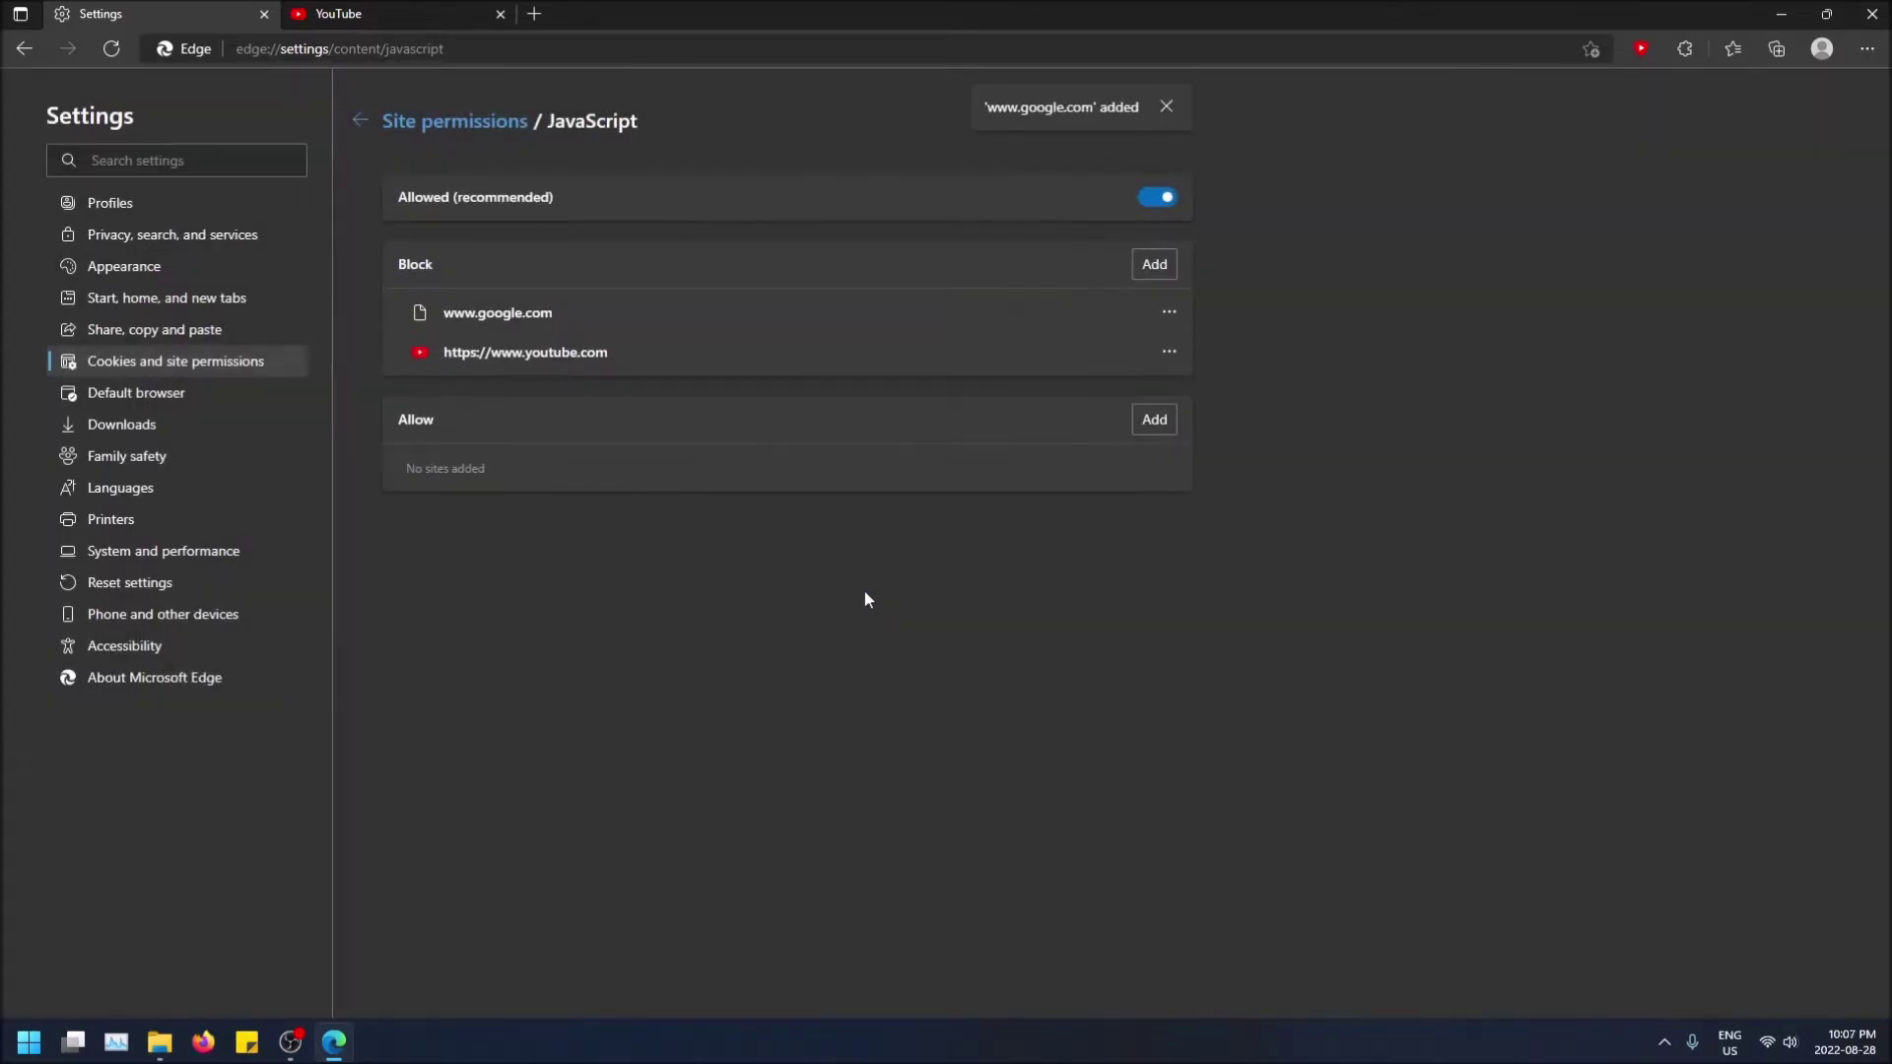
Step: Load google.com in a new browser tab
left_click(533, 14)
type("google")
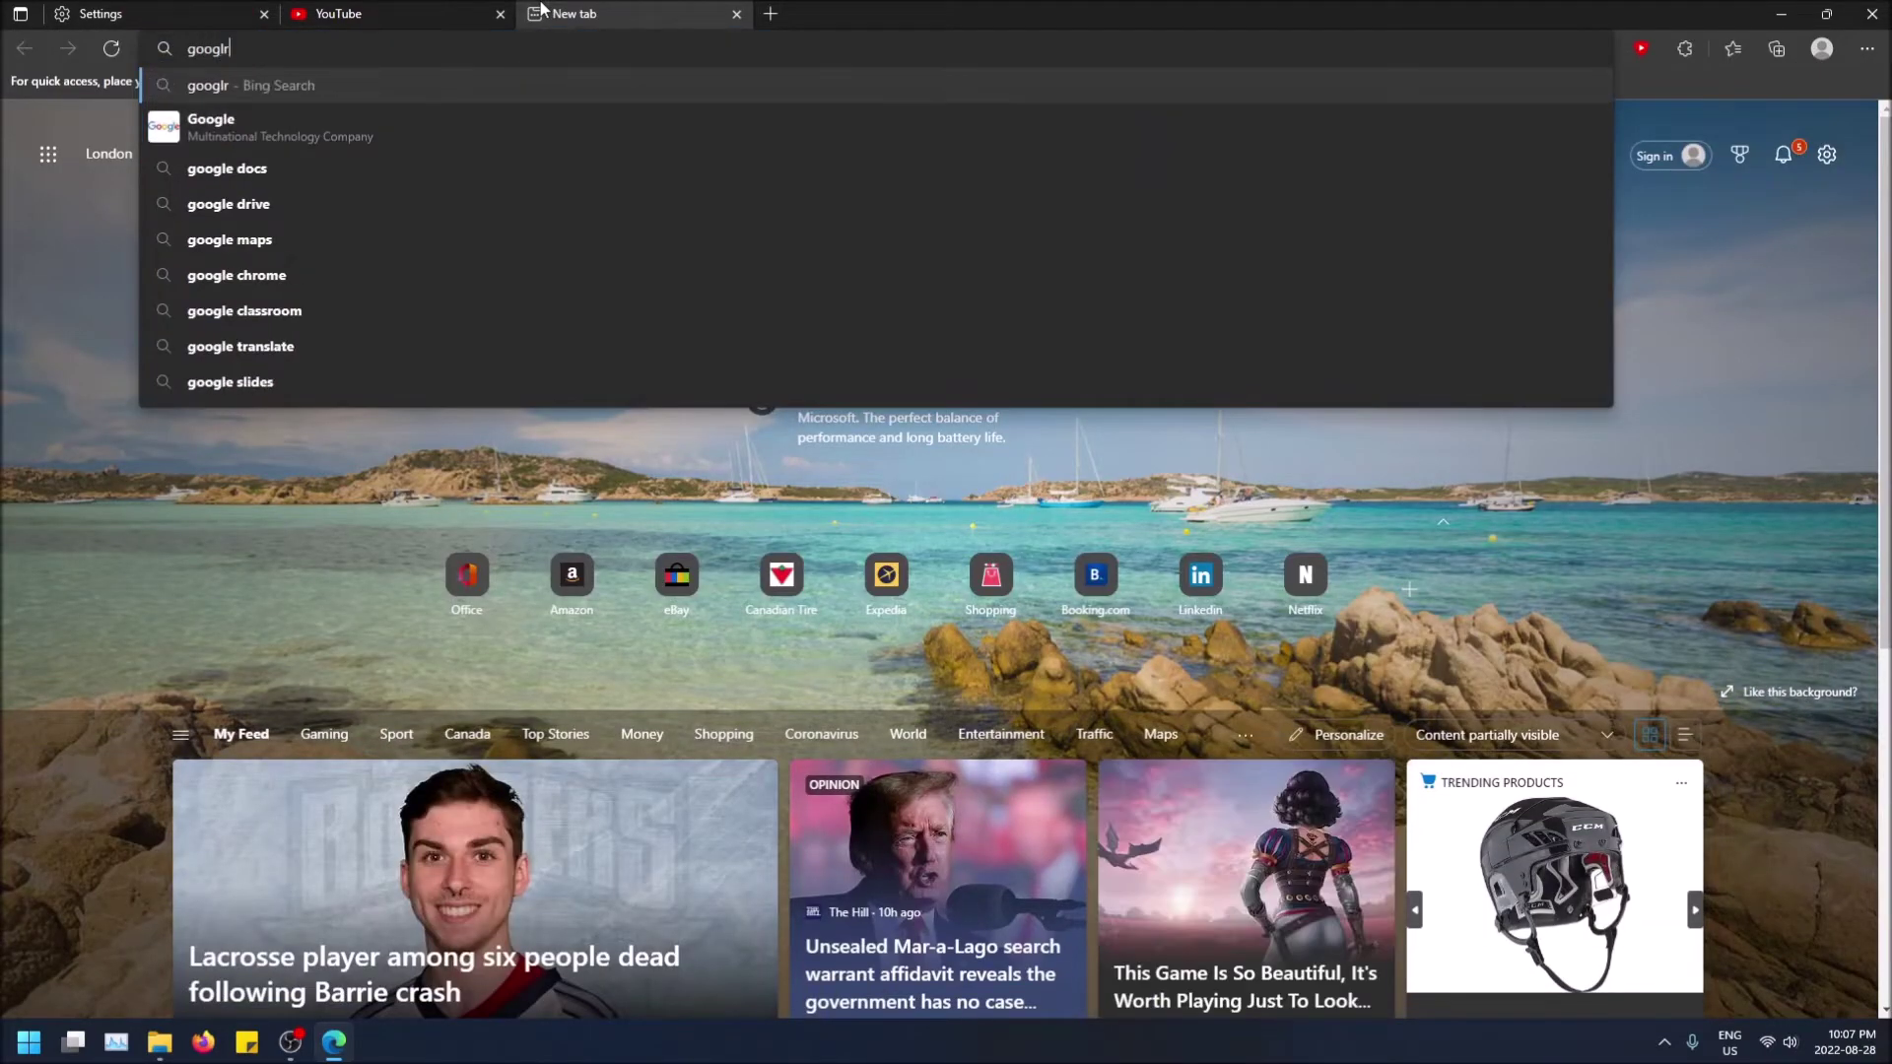
type(".com")
key("Return")
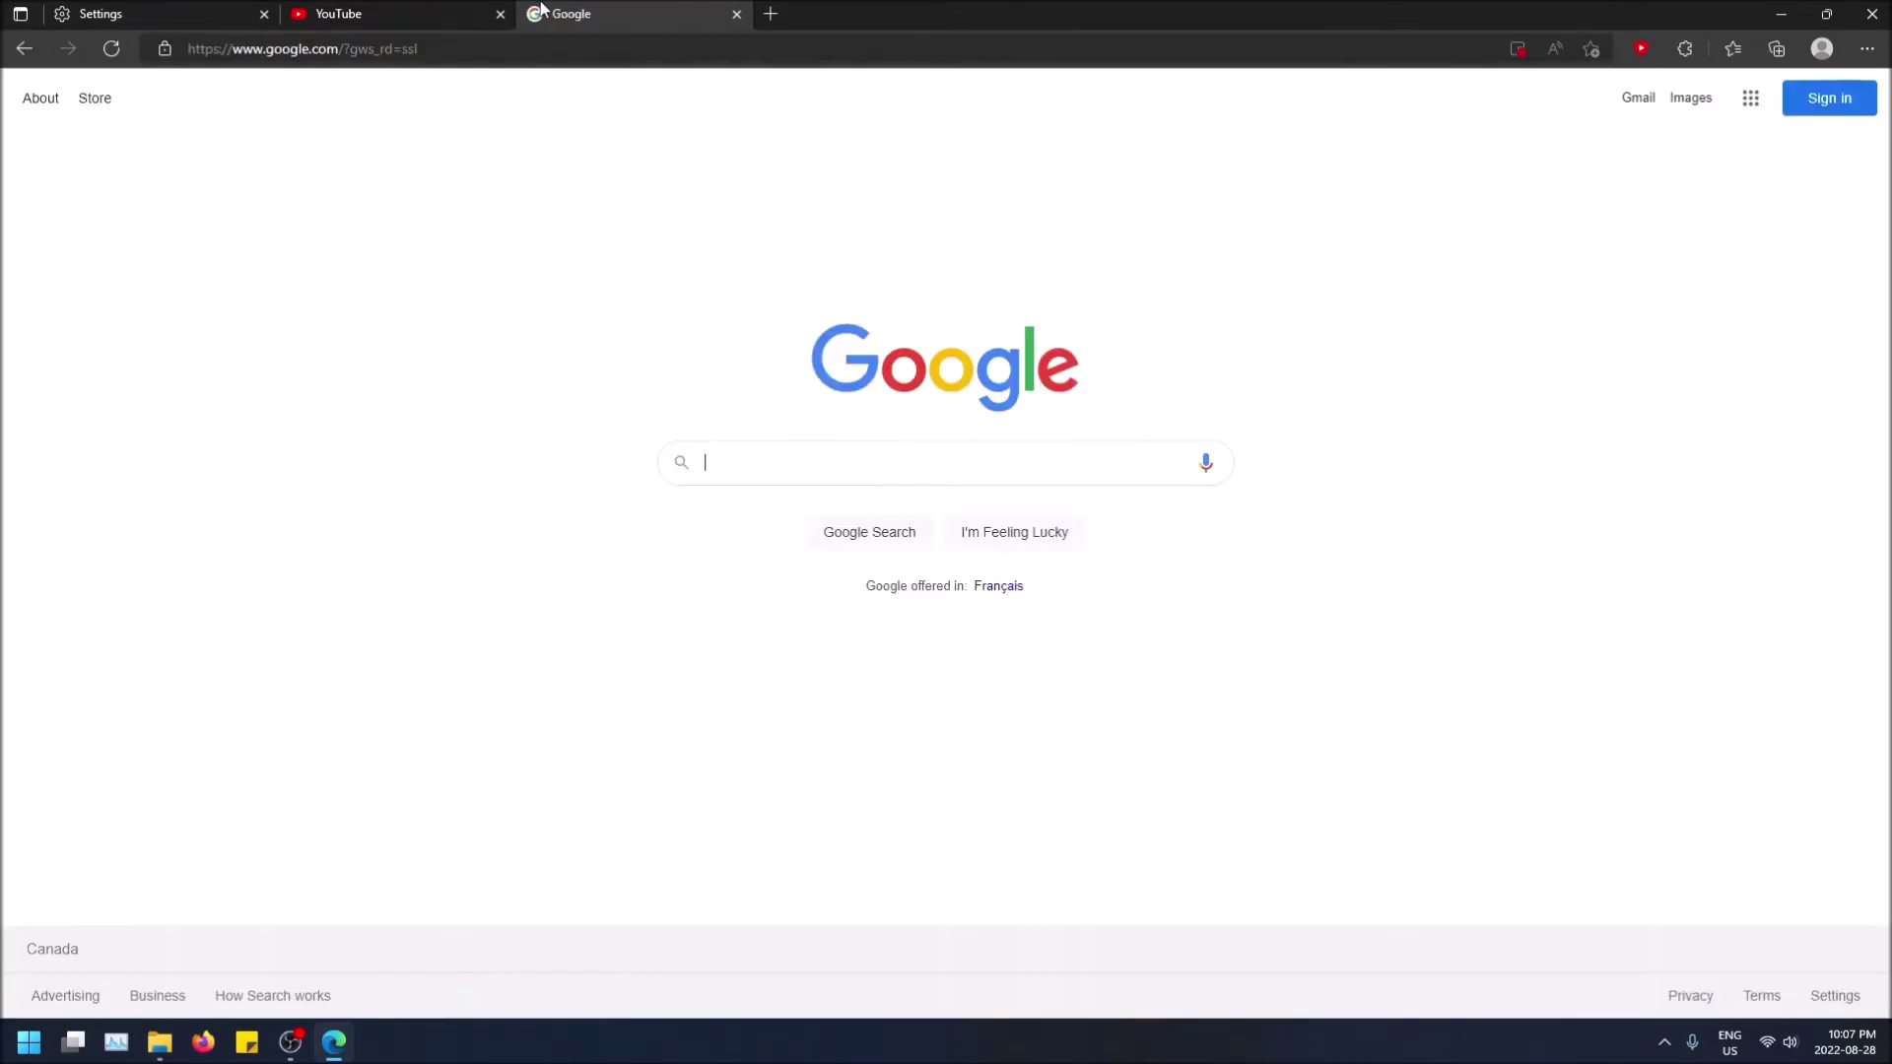
left_click(443, 49)
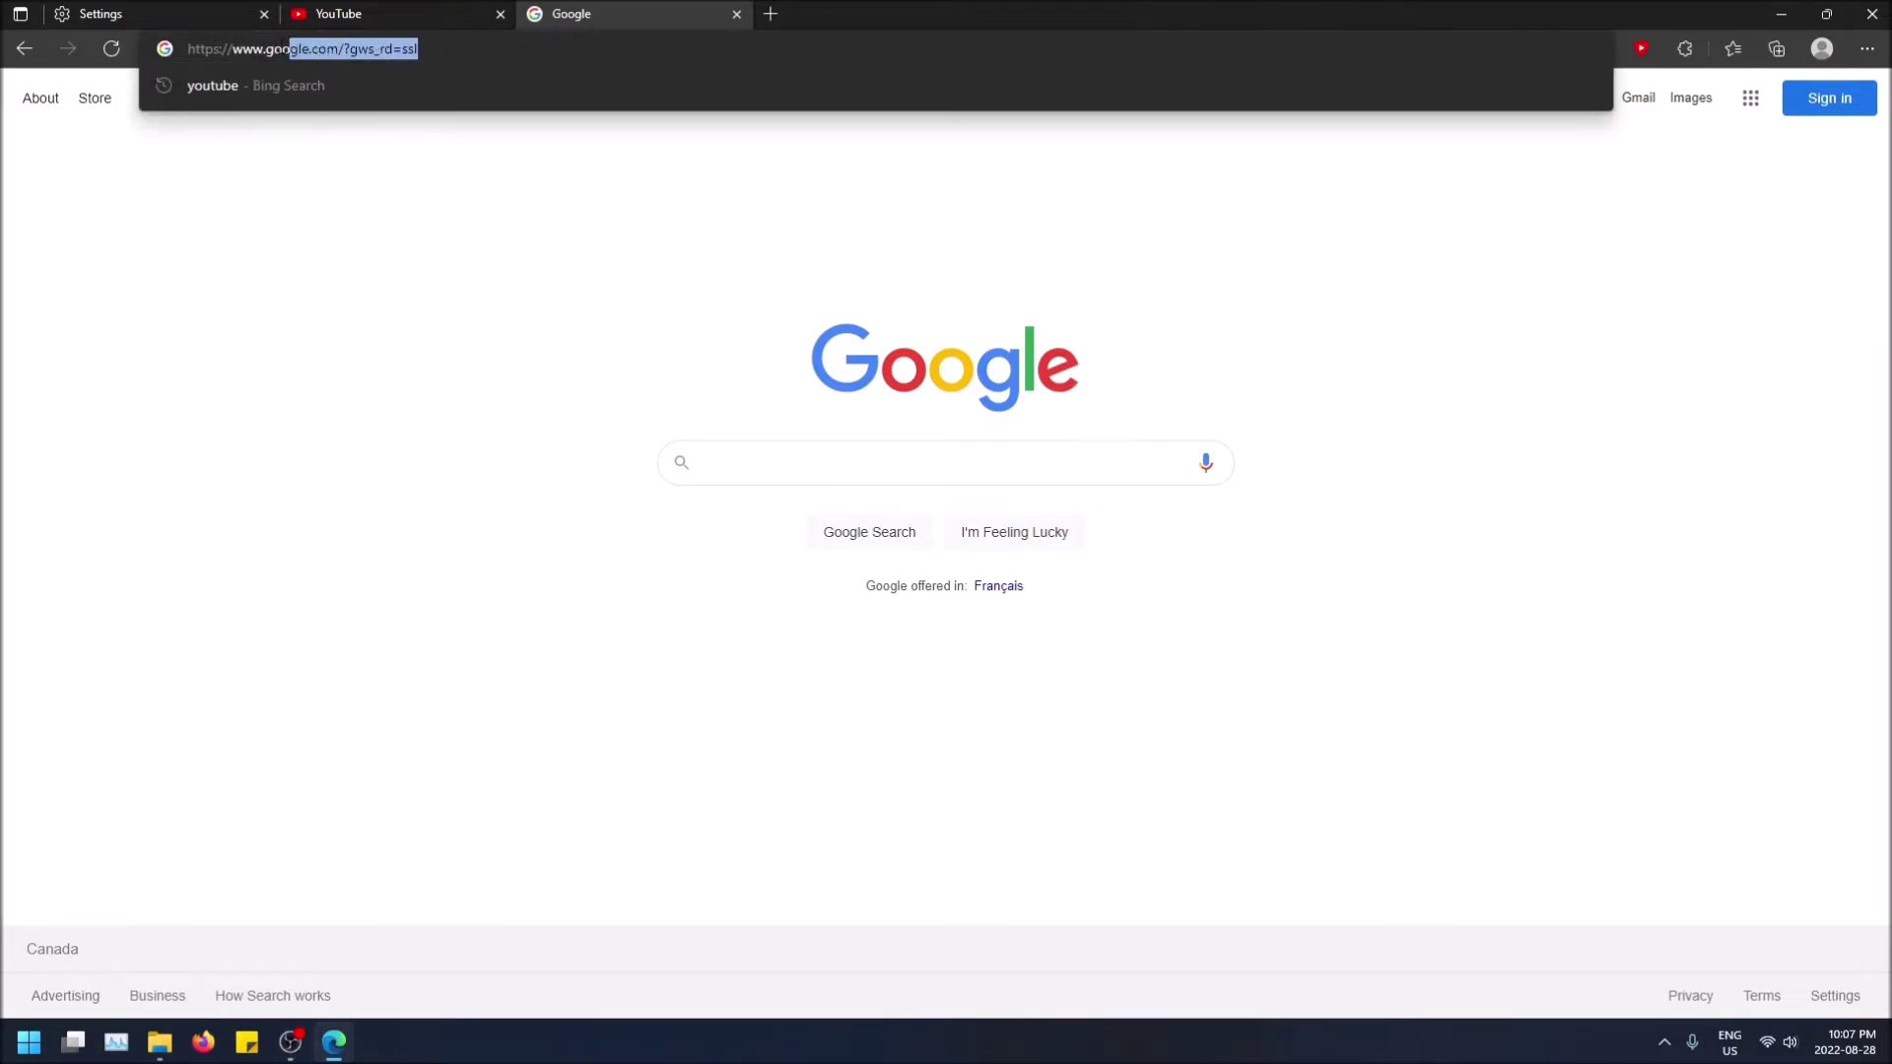
left_click(148, 15)
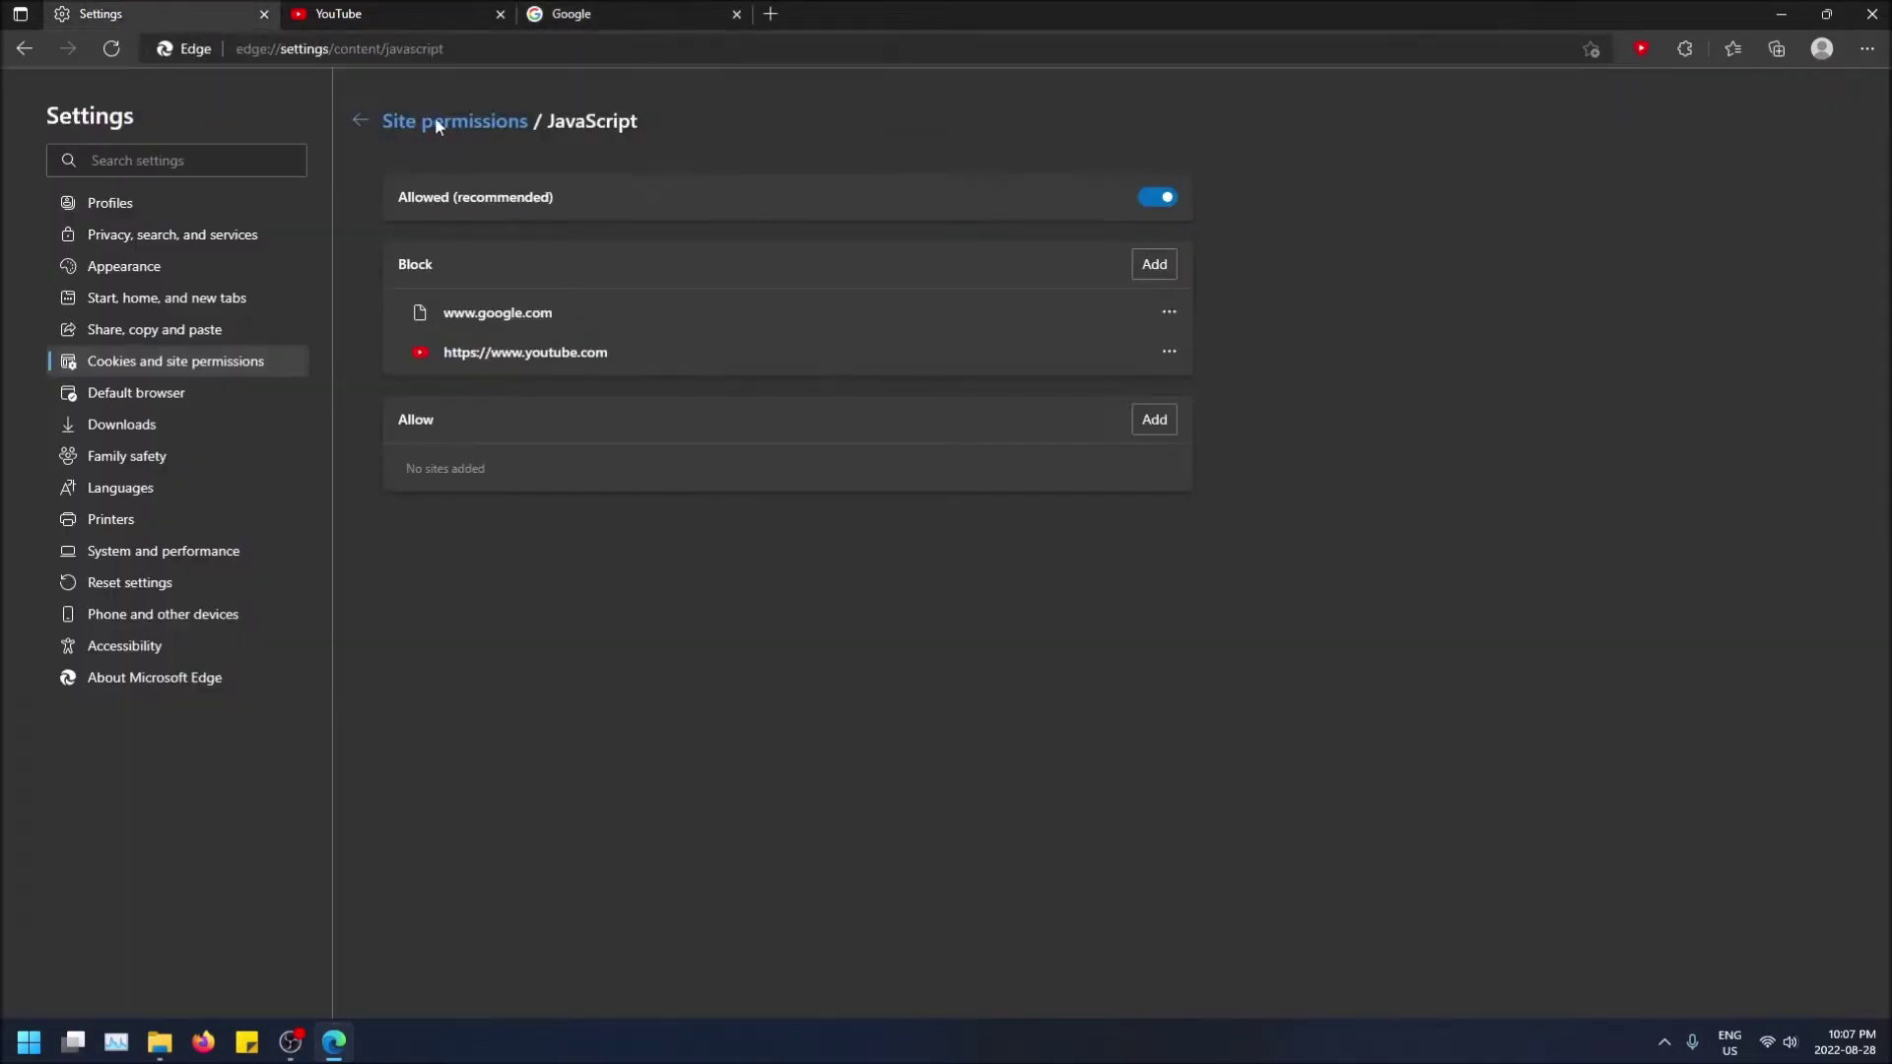
left_click(1169, 312)
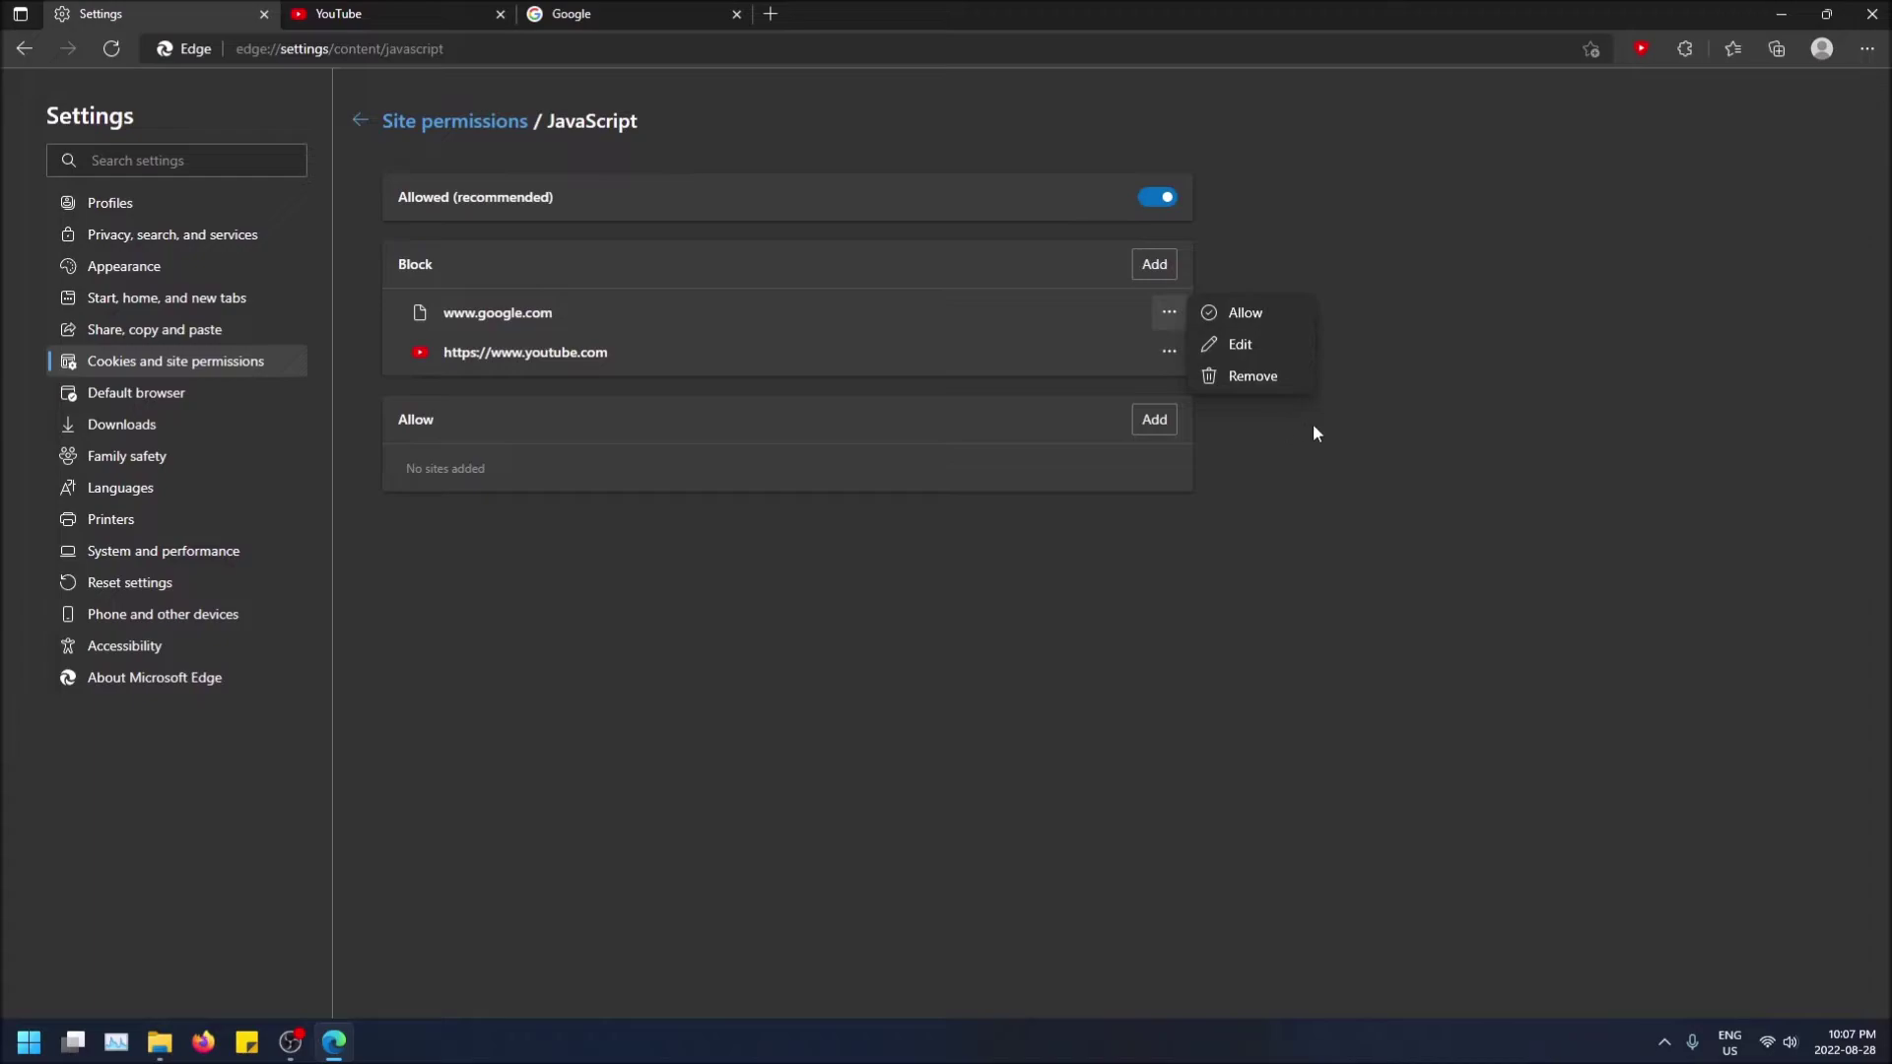
left_click(1286, 376)
left_click(1168, 267)
type("https://www.google.com/?gws_rd=ssl")
left_click(916, 605)
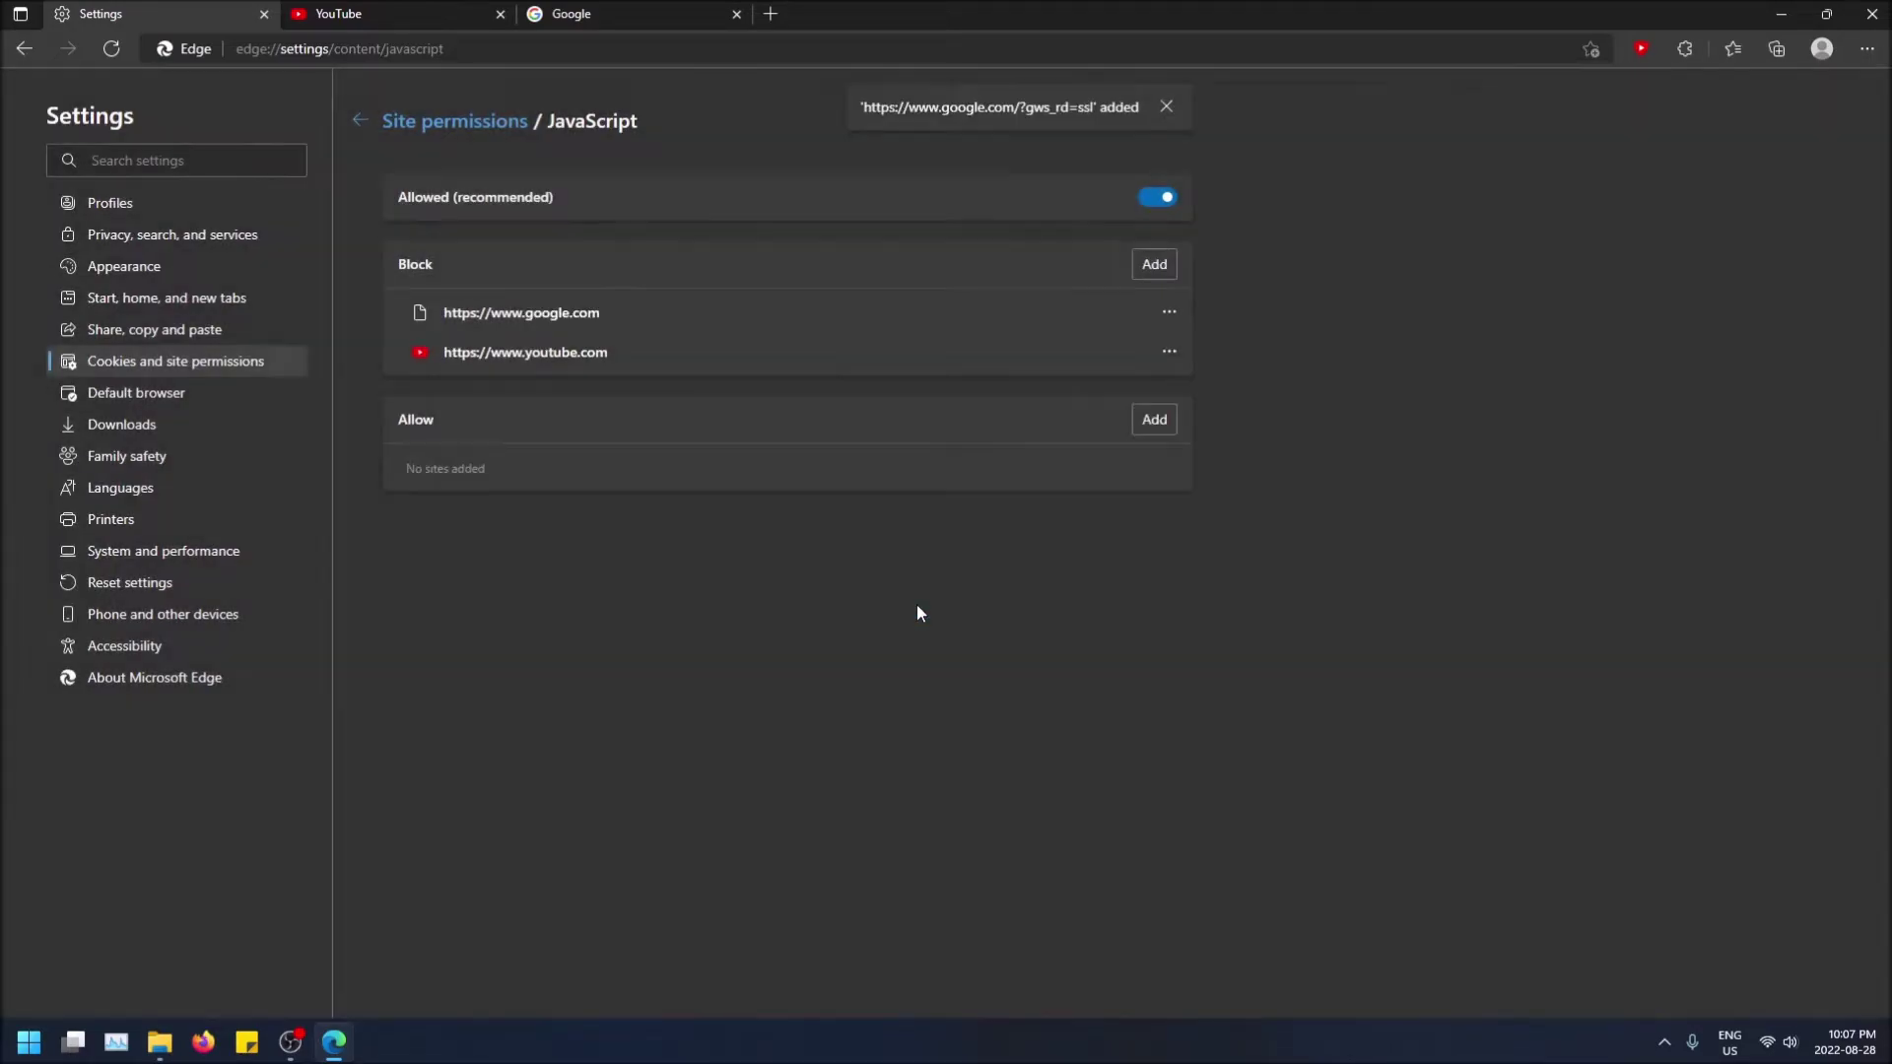
Step: Reload the Google page twice
left_click(654, 14)
left_click(110, 49)
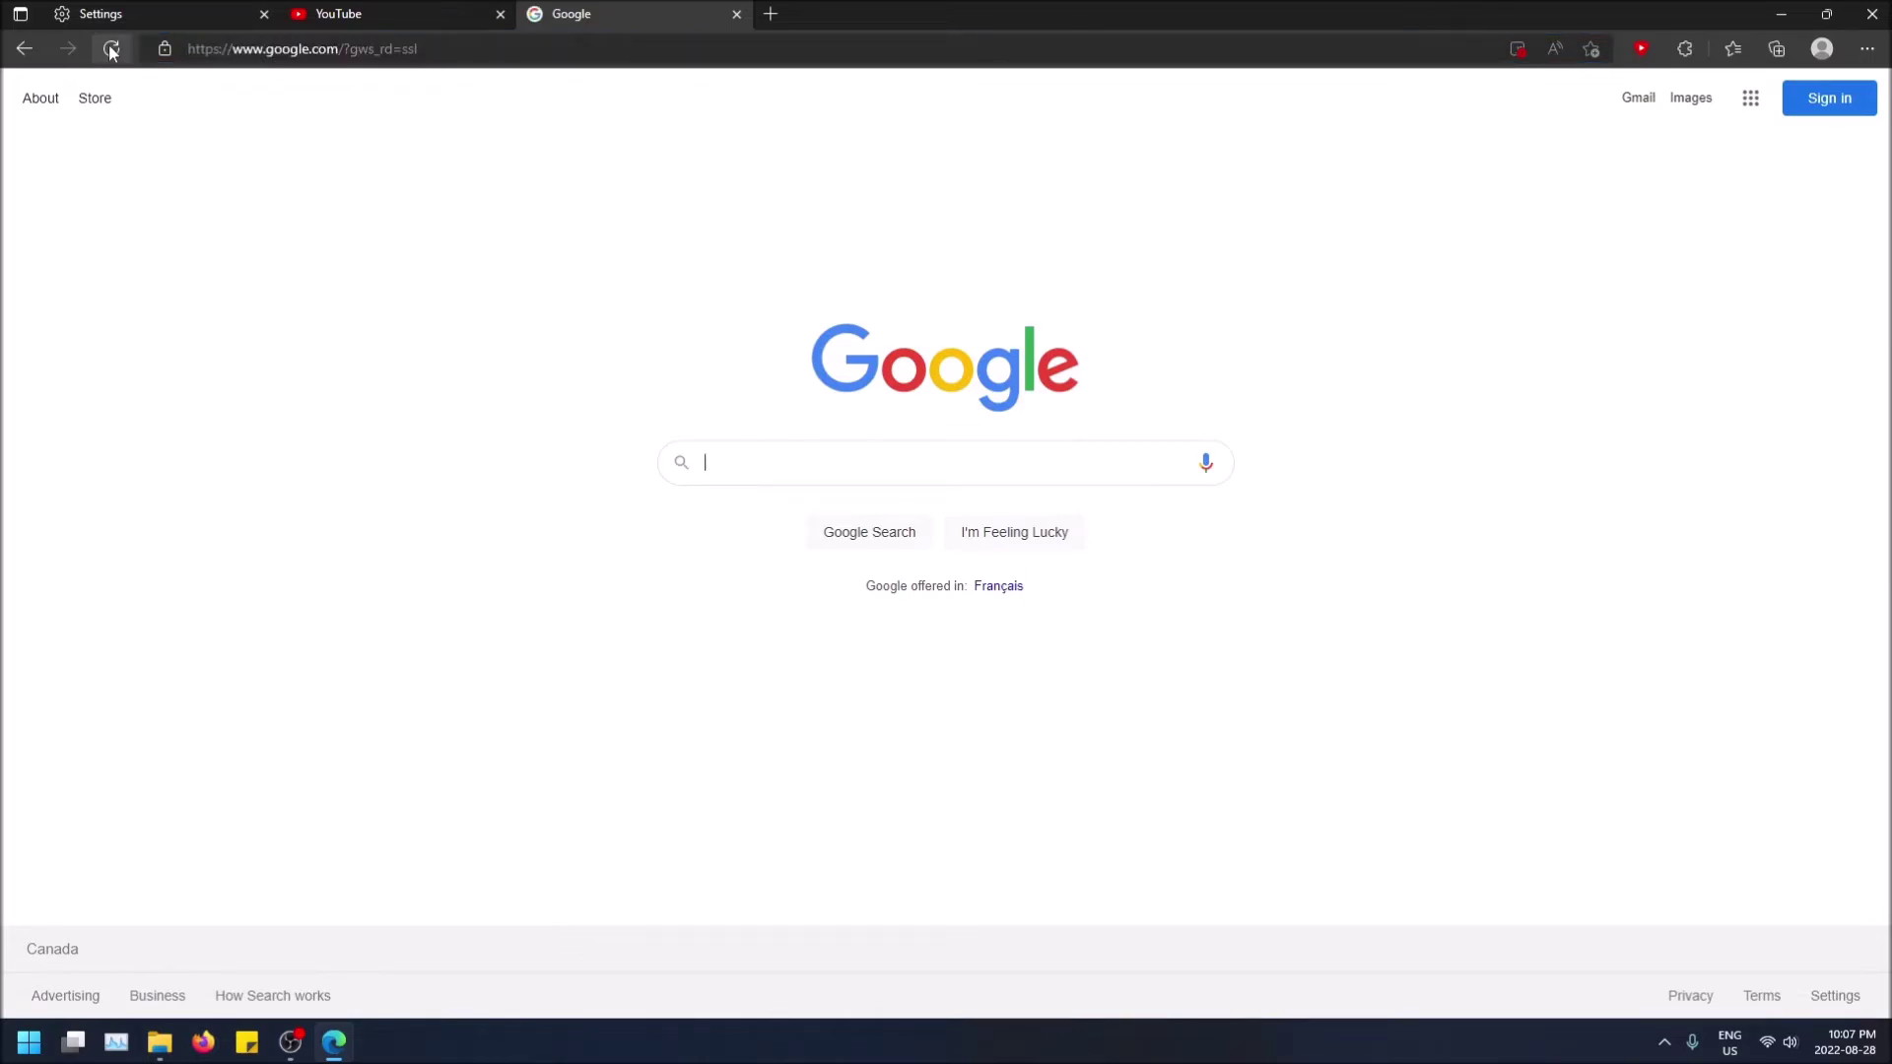
left_click(110, 49)
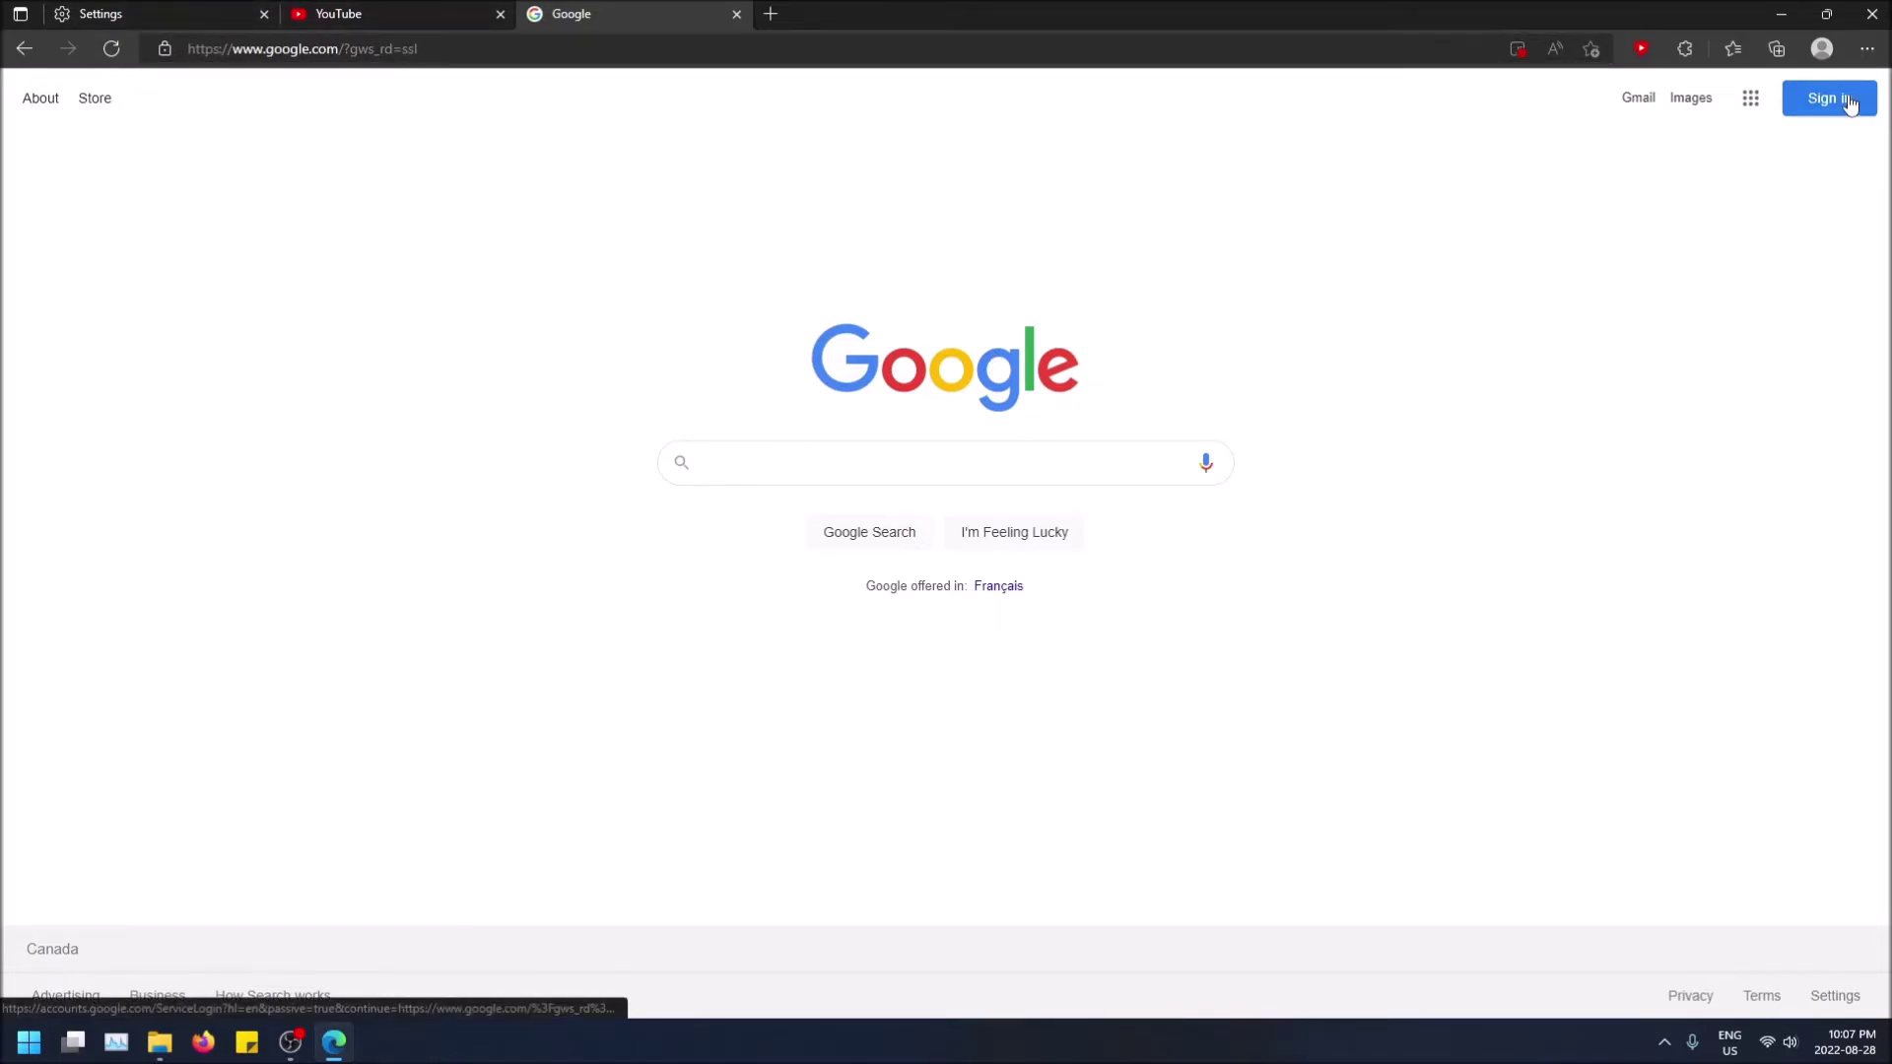
Step: Load twitch.tv in a new tab and copy its page address
left_click(451, 11)
left_click(579, 12)
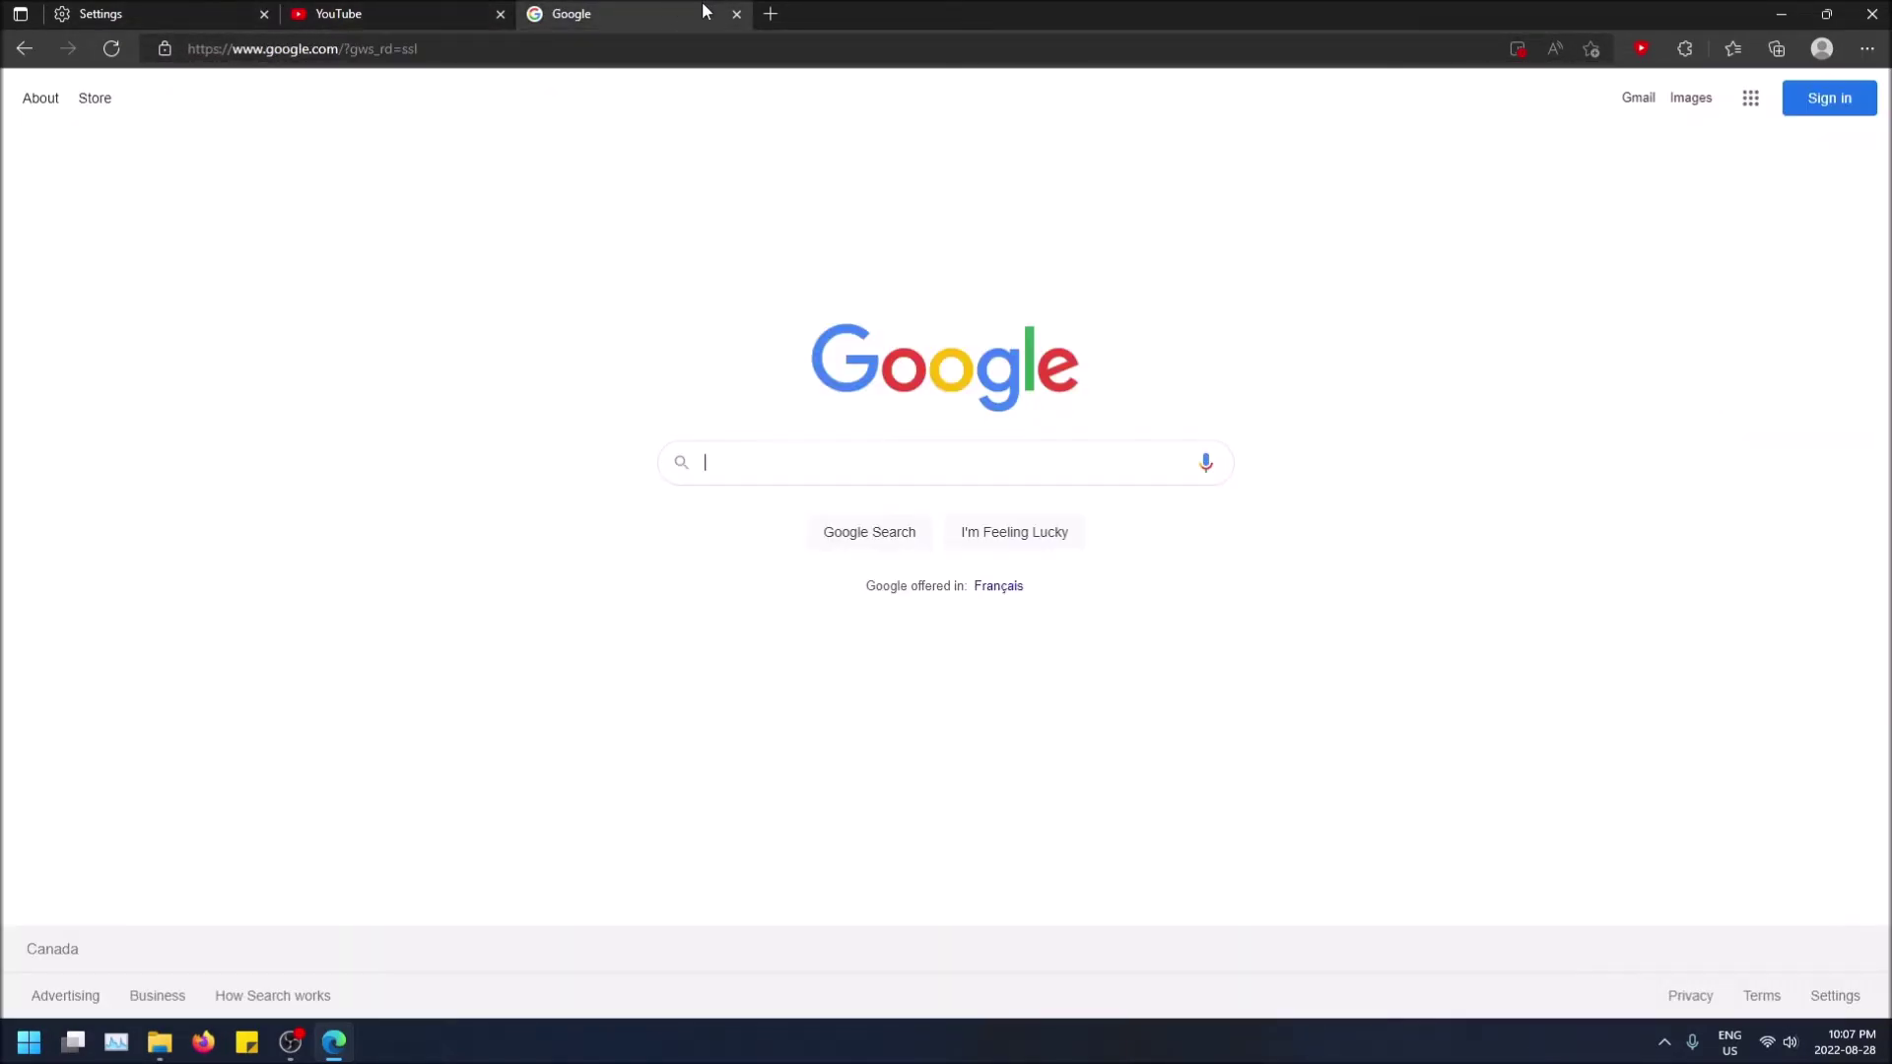
left_click(769, 13)
type("t")
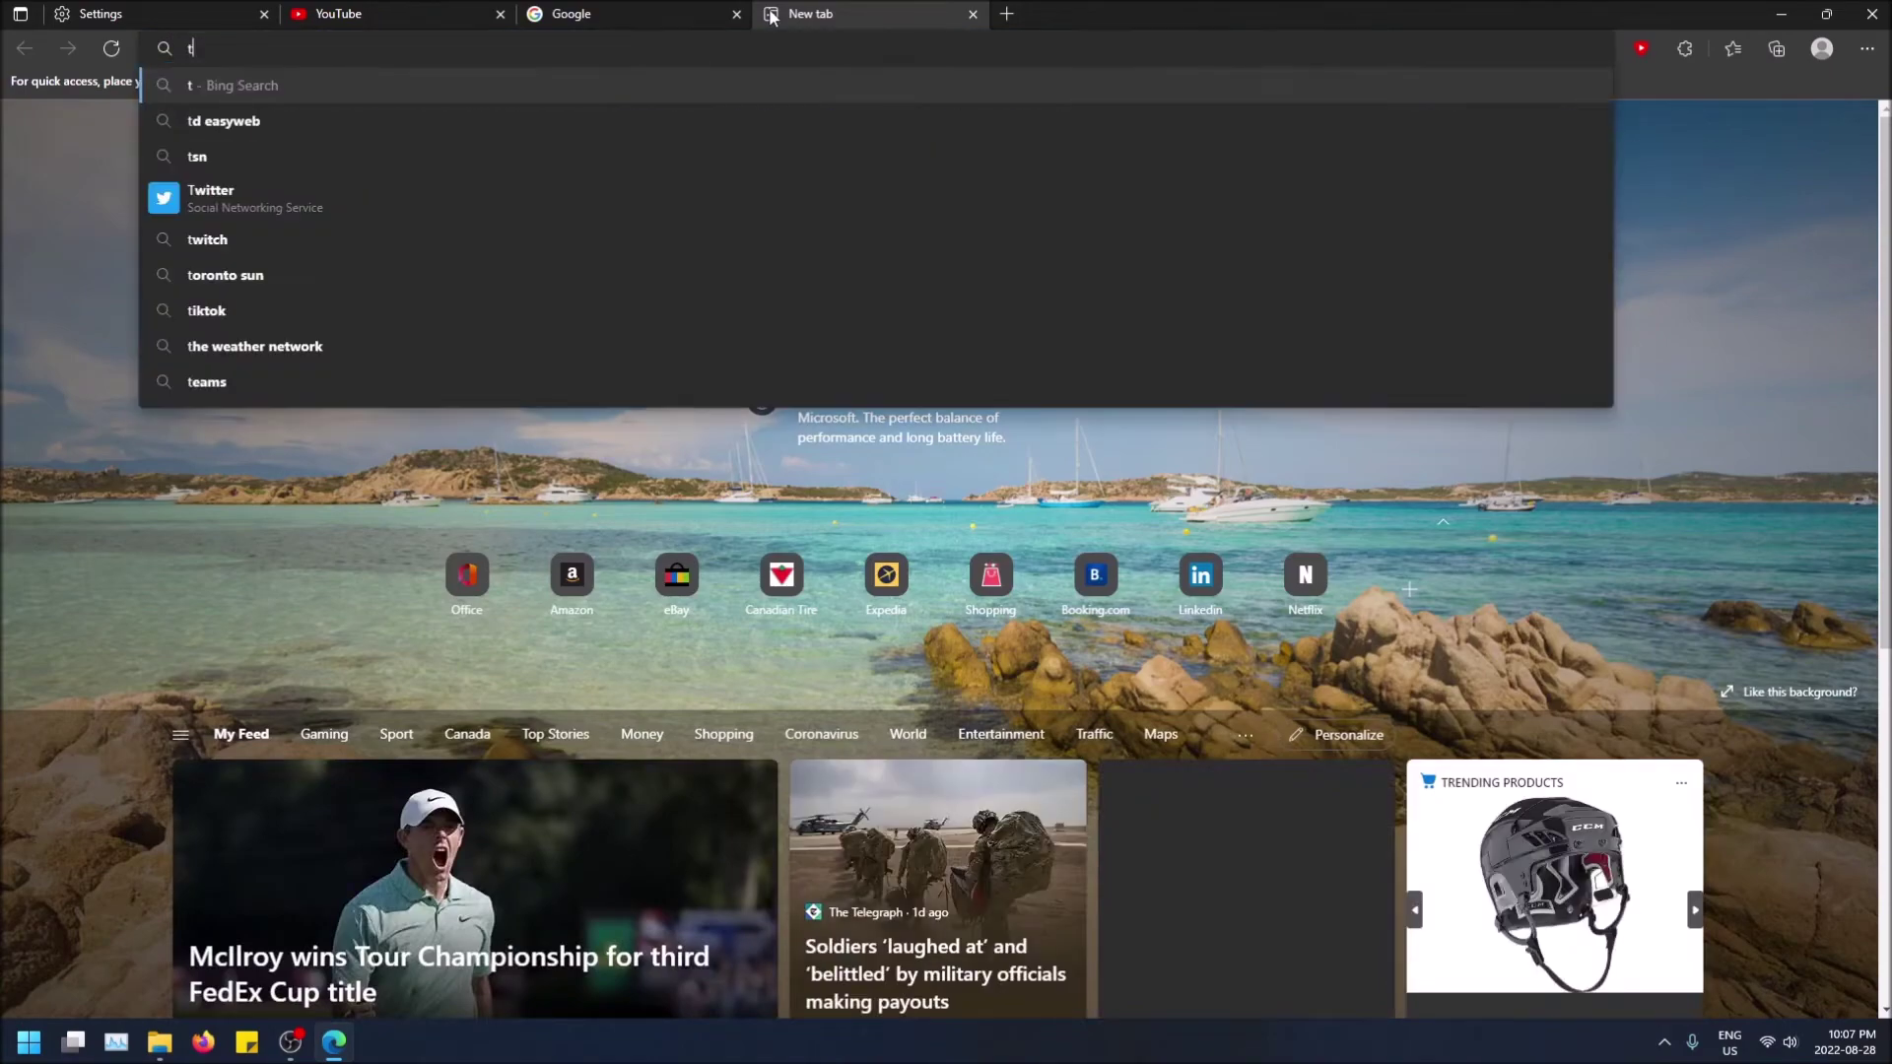
type("witch.tv")
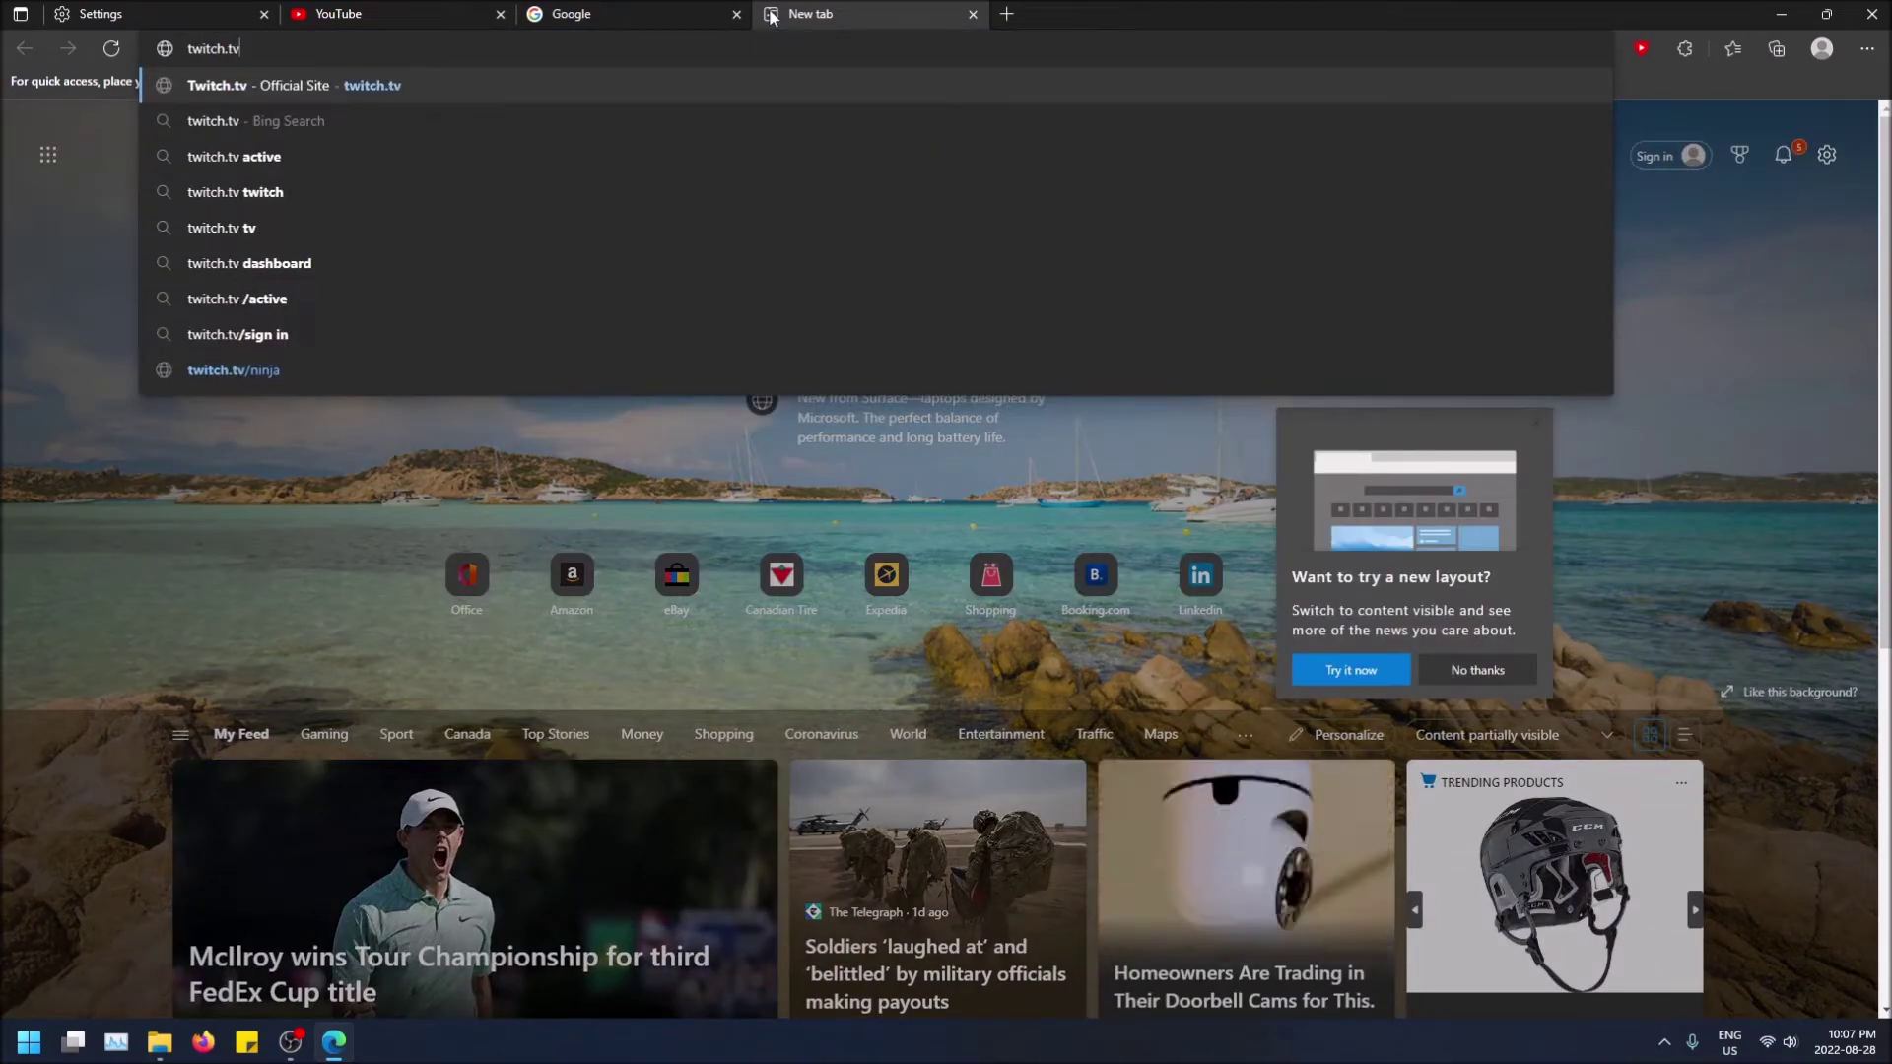
key("Return")
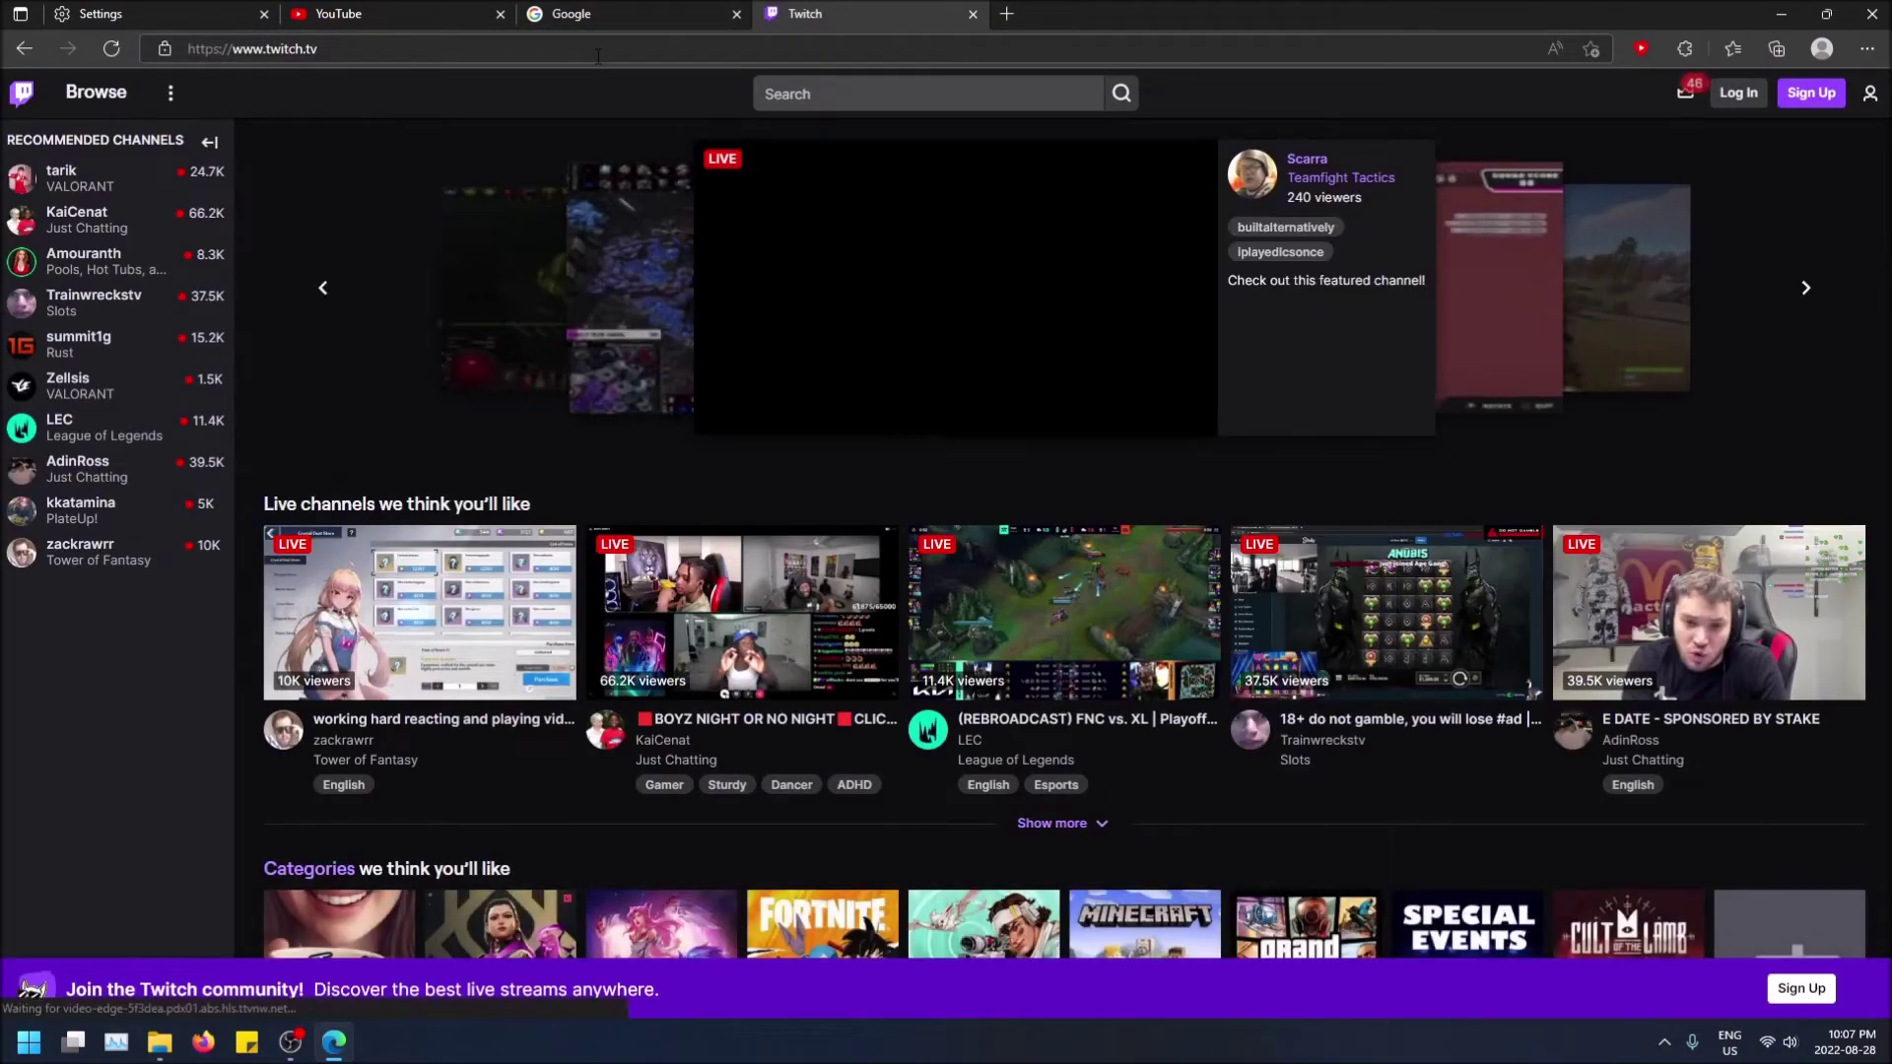
left_click(266, 48)
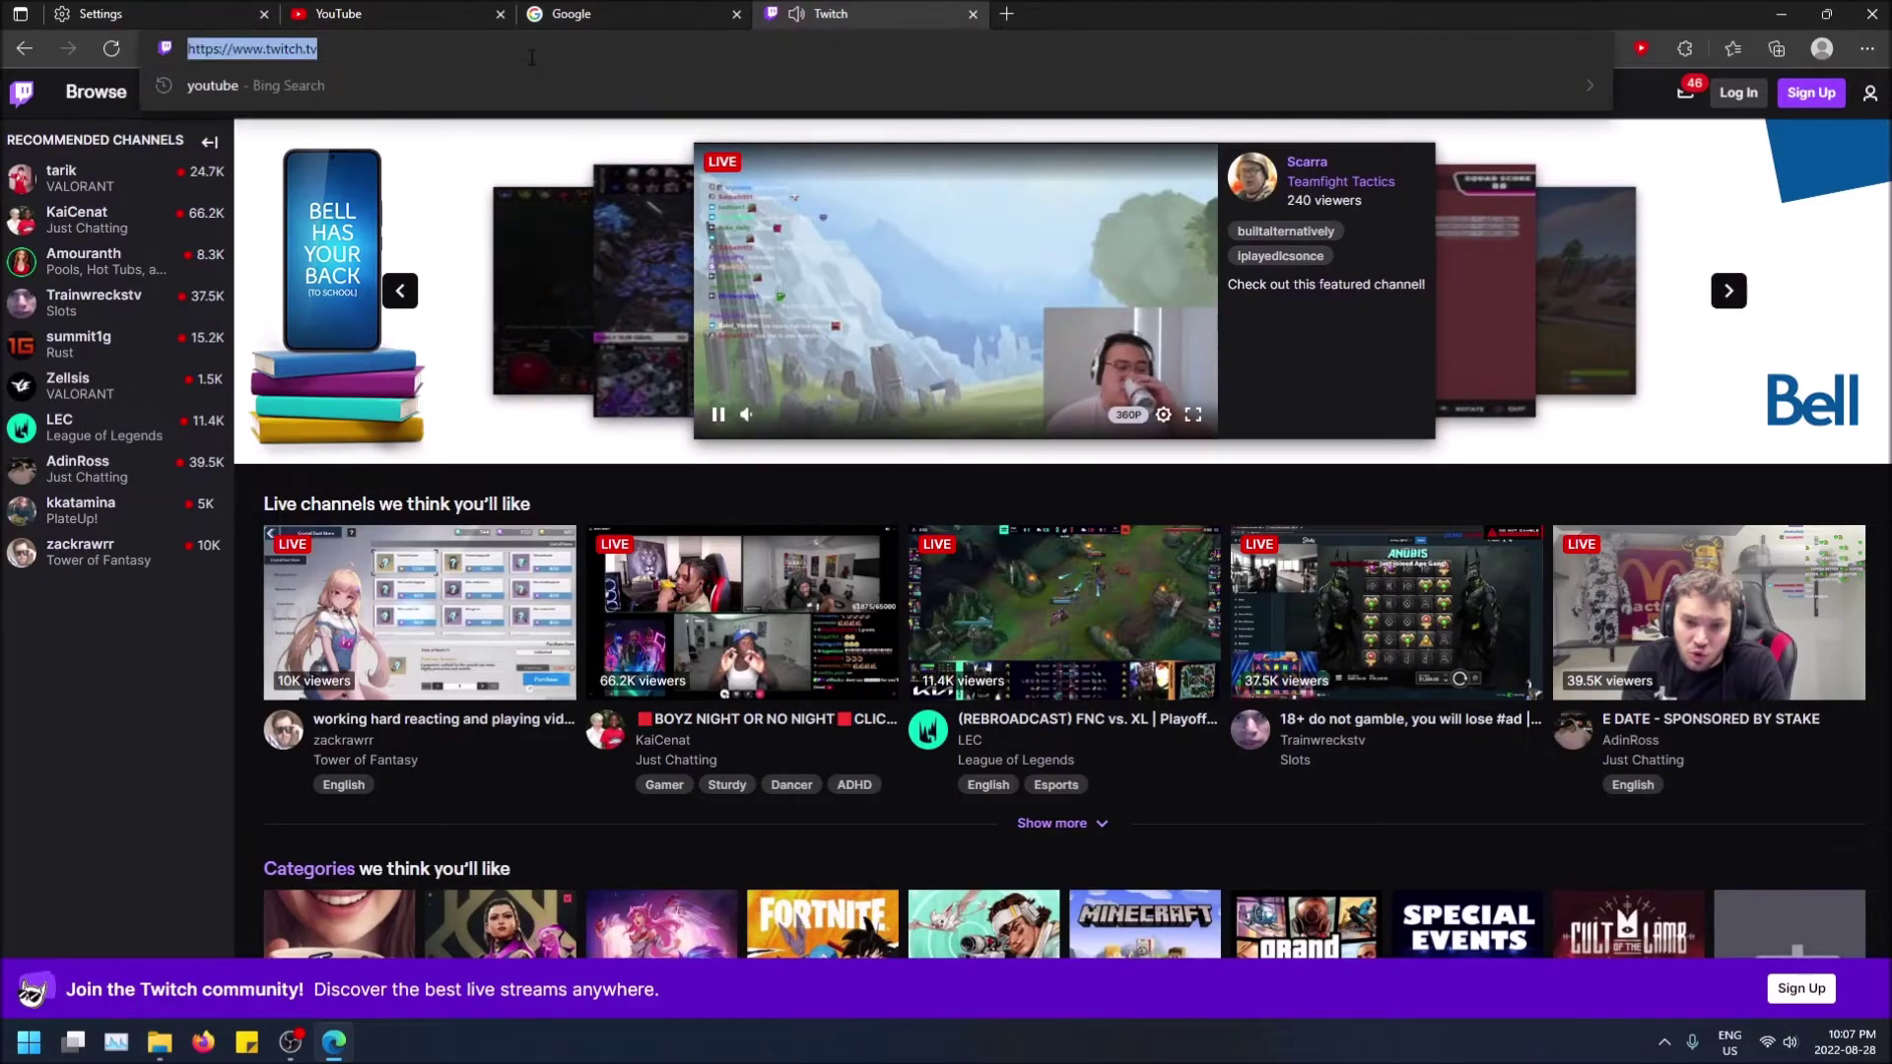
left_click(186, 12)
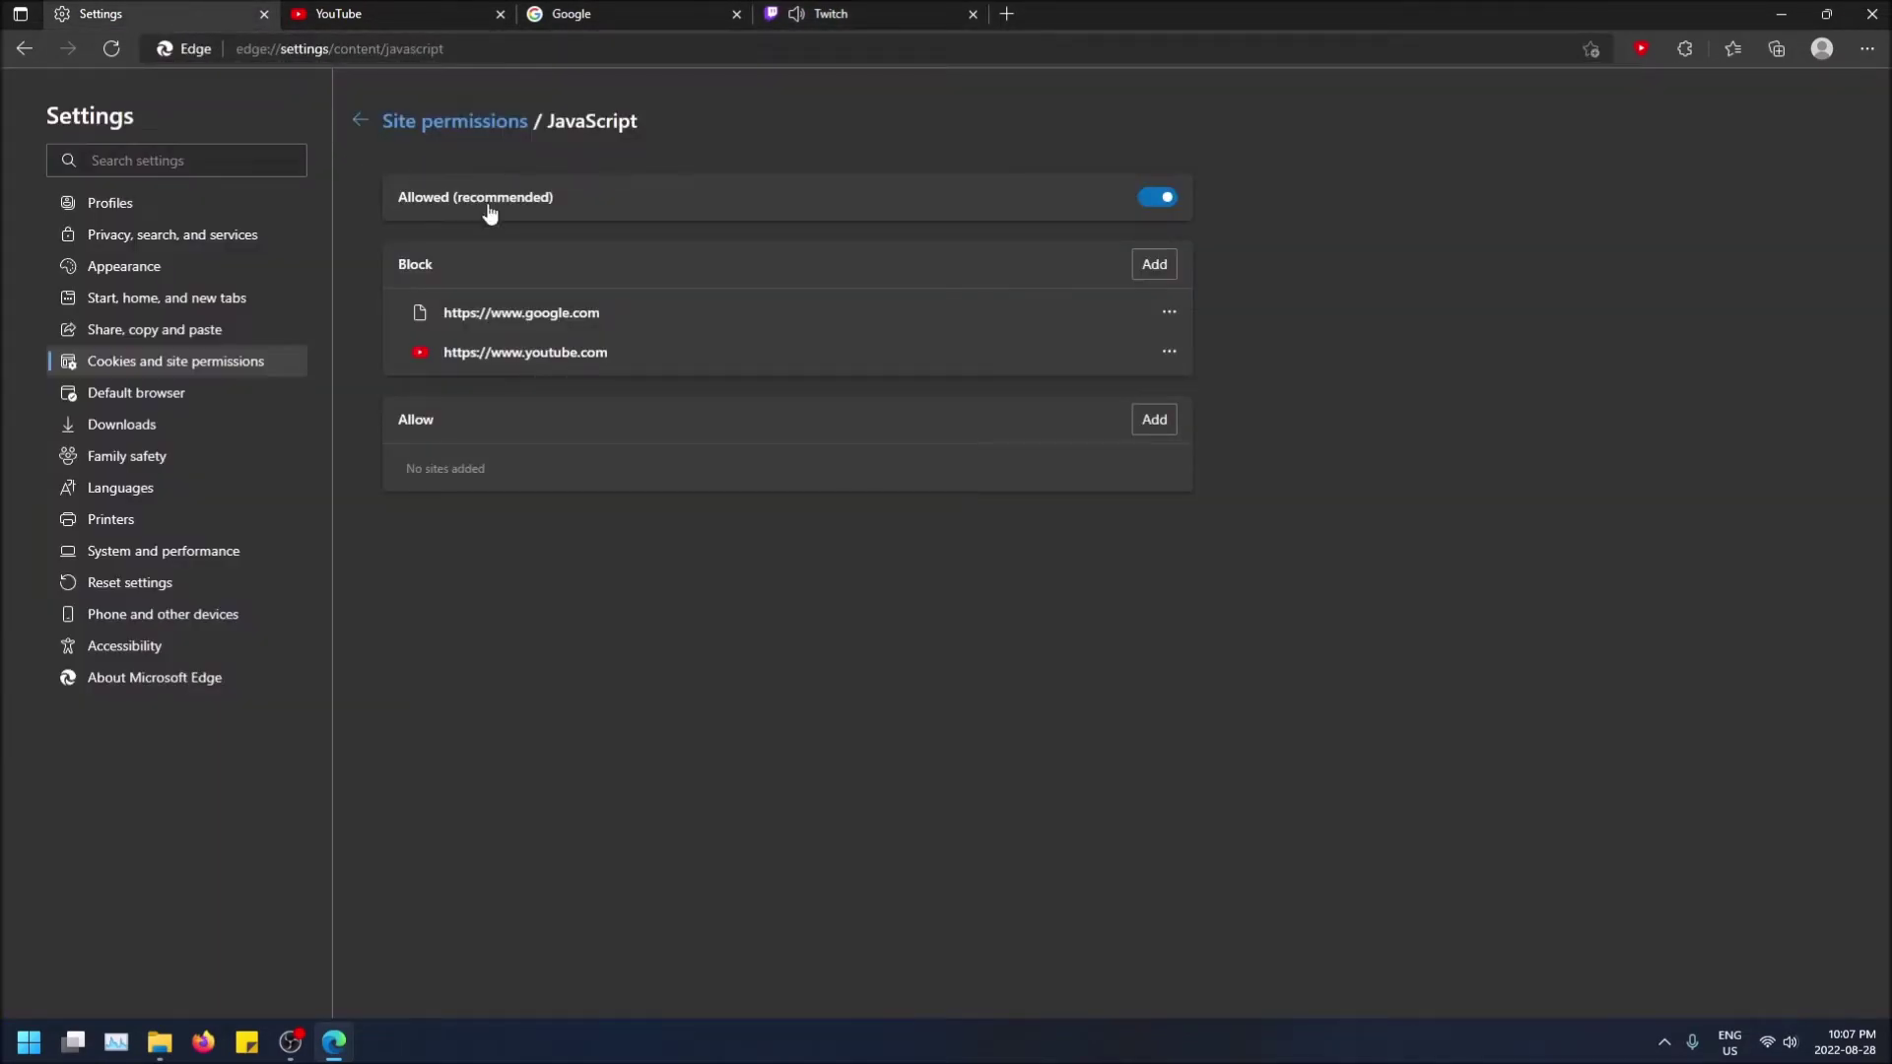
left_click(1155, 264)
type("https://www.twitch.tv/")
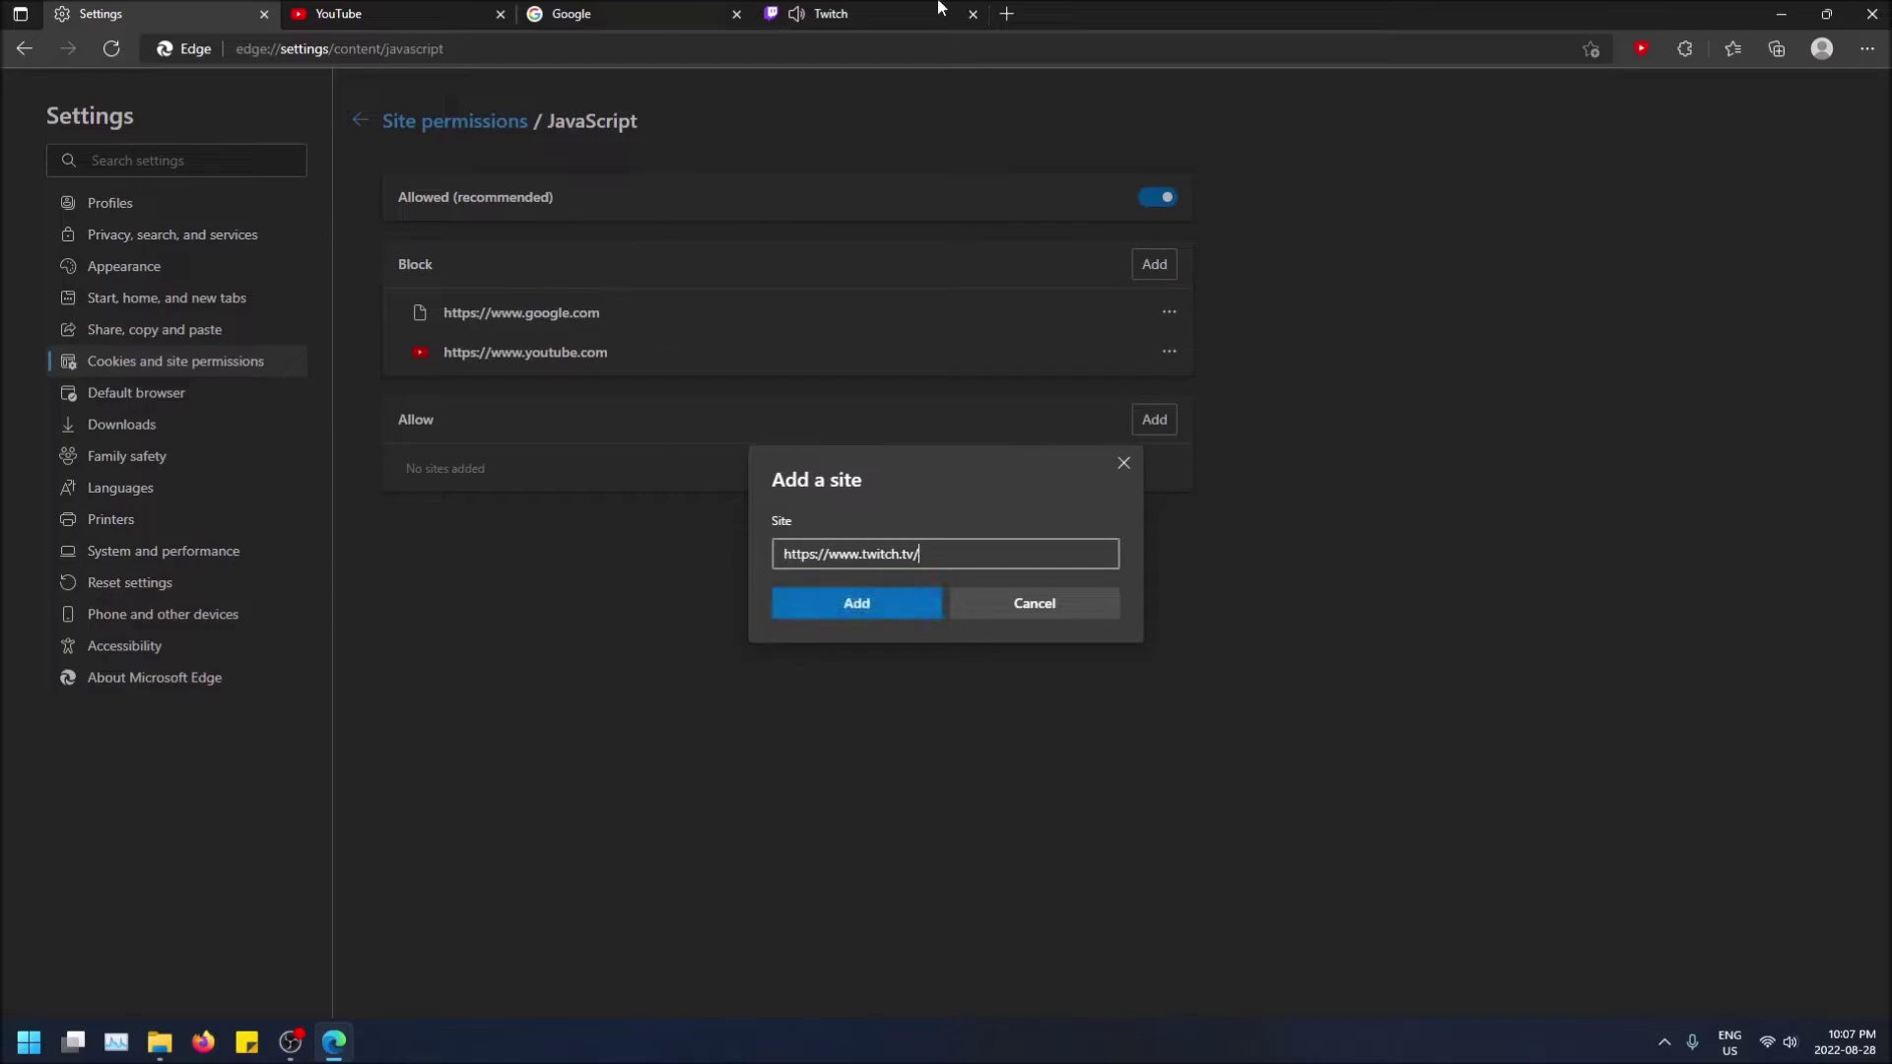
left_click(1008, 13)
left_click(873, 14)
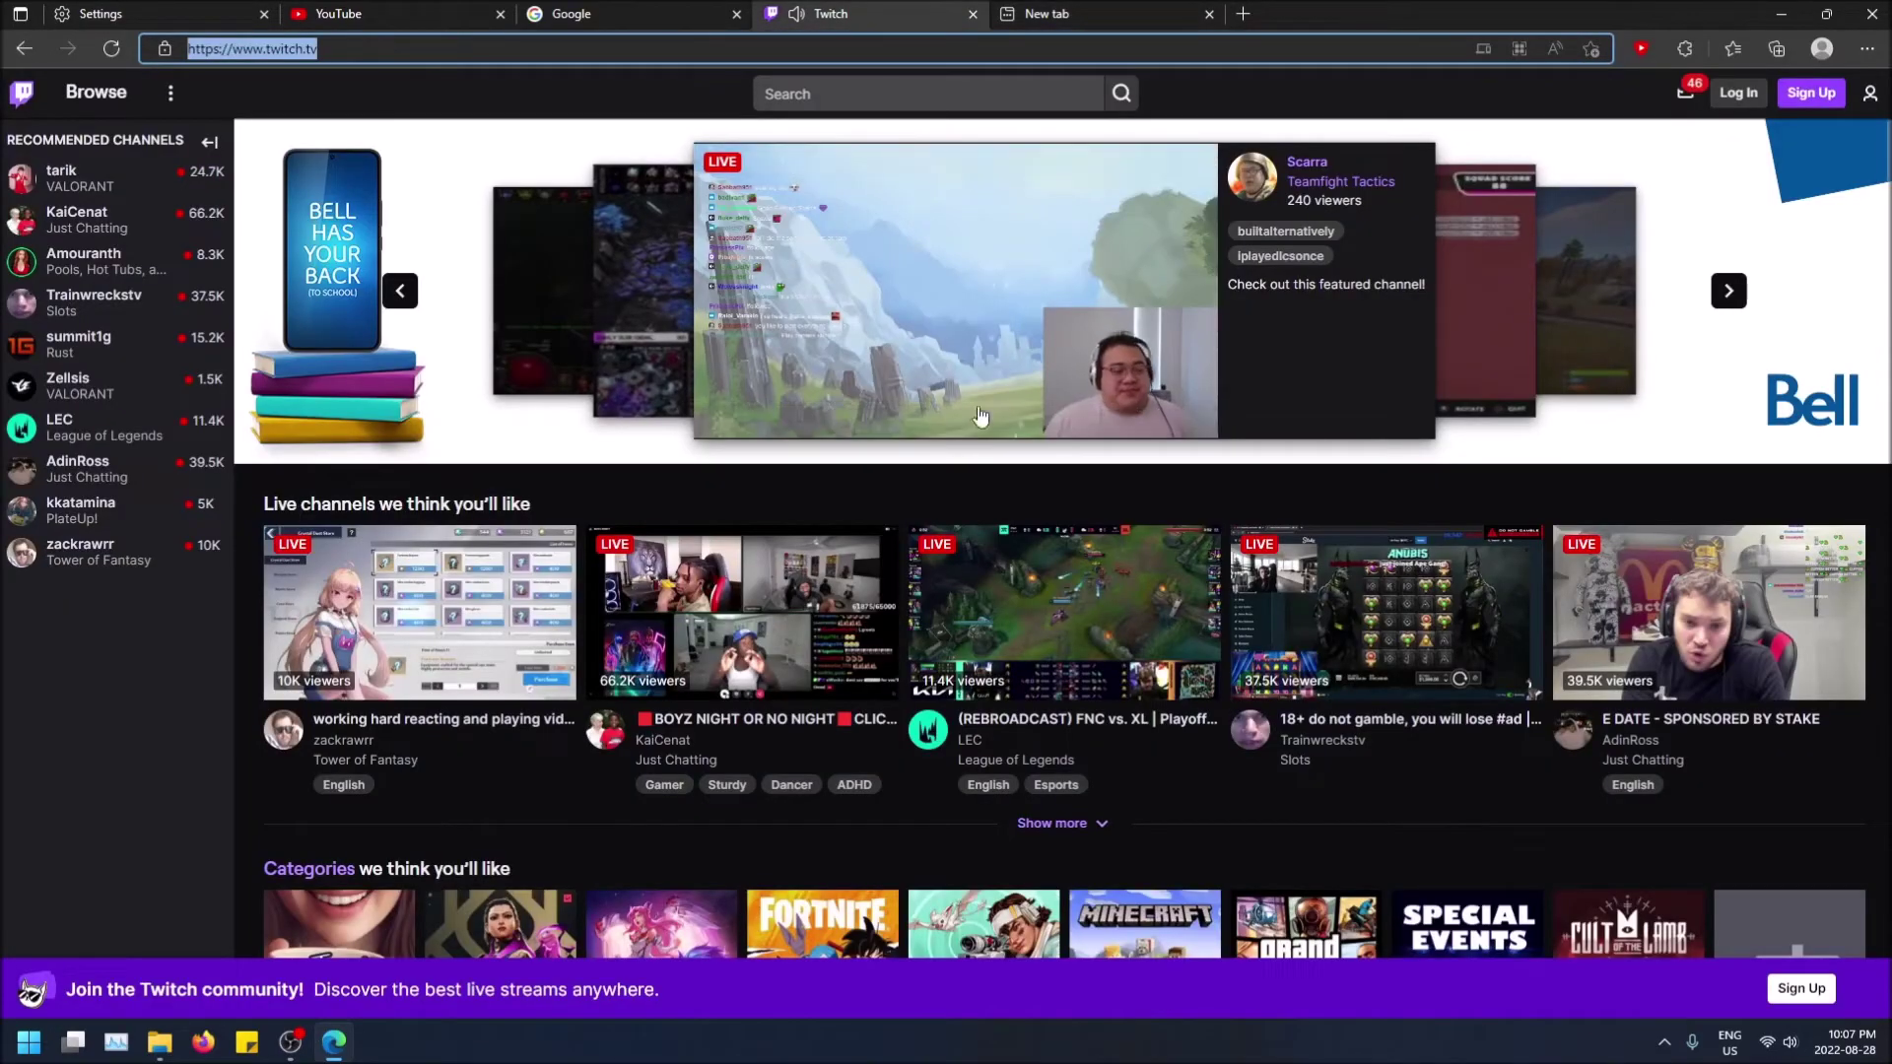
left_click(717, 415)
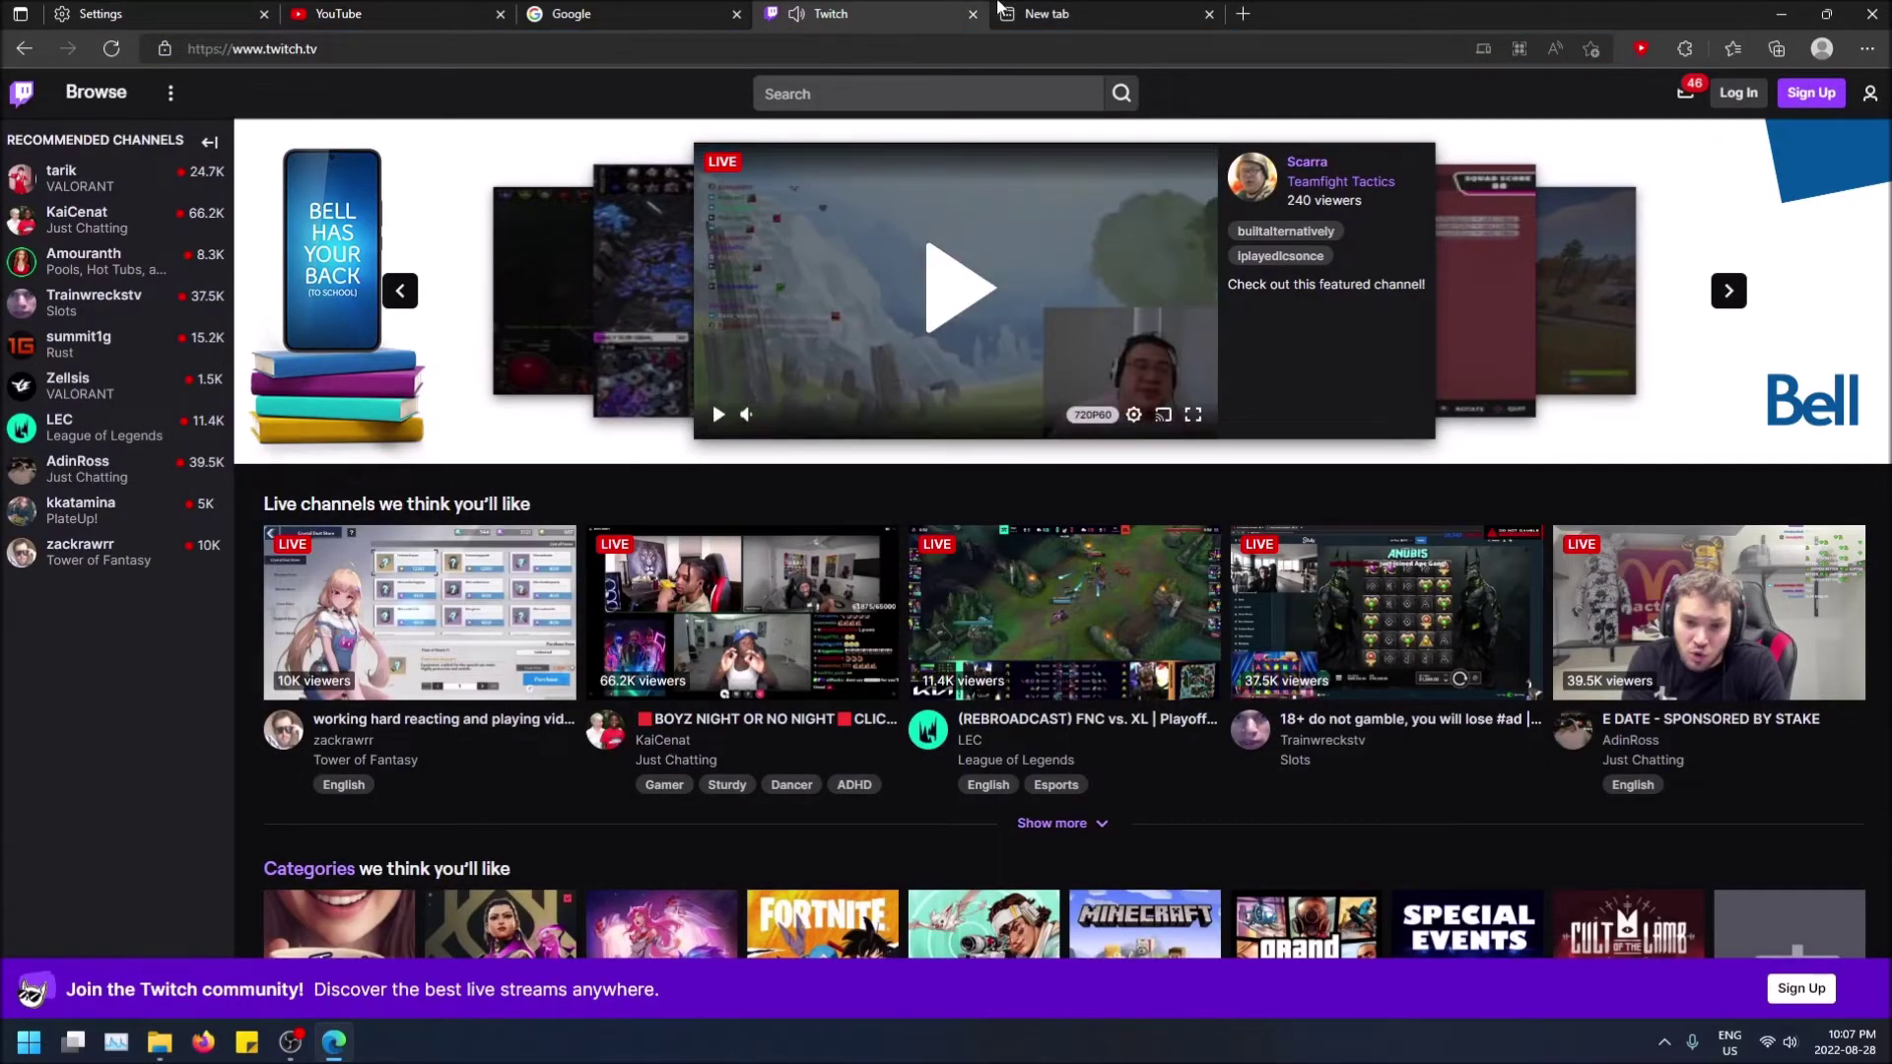
left_click(1049, 14)
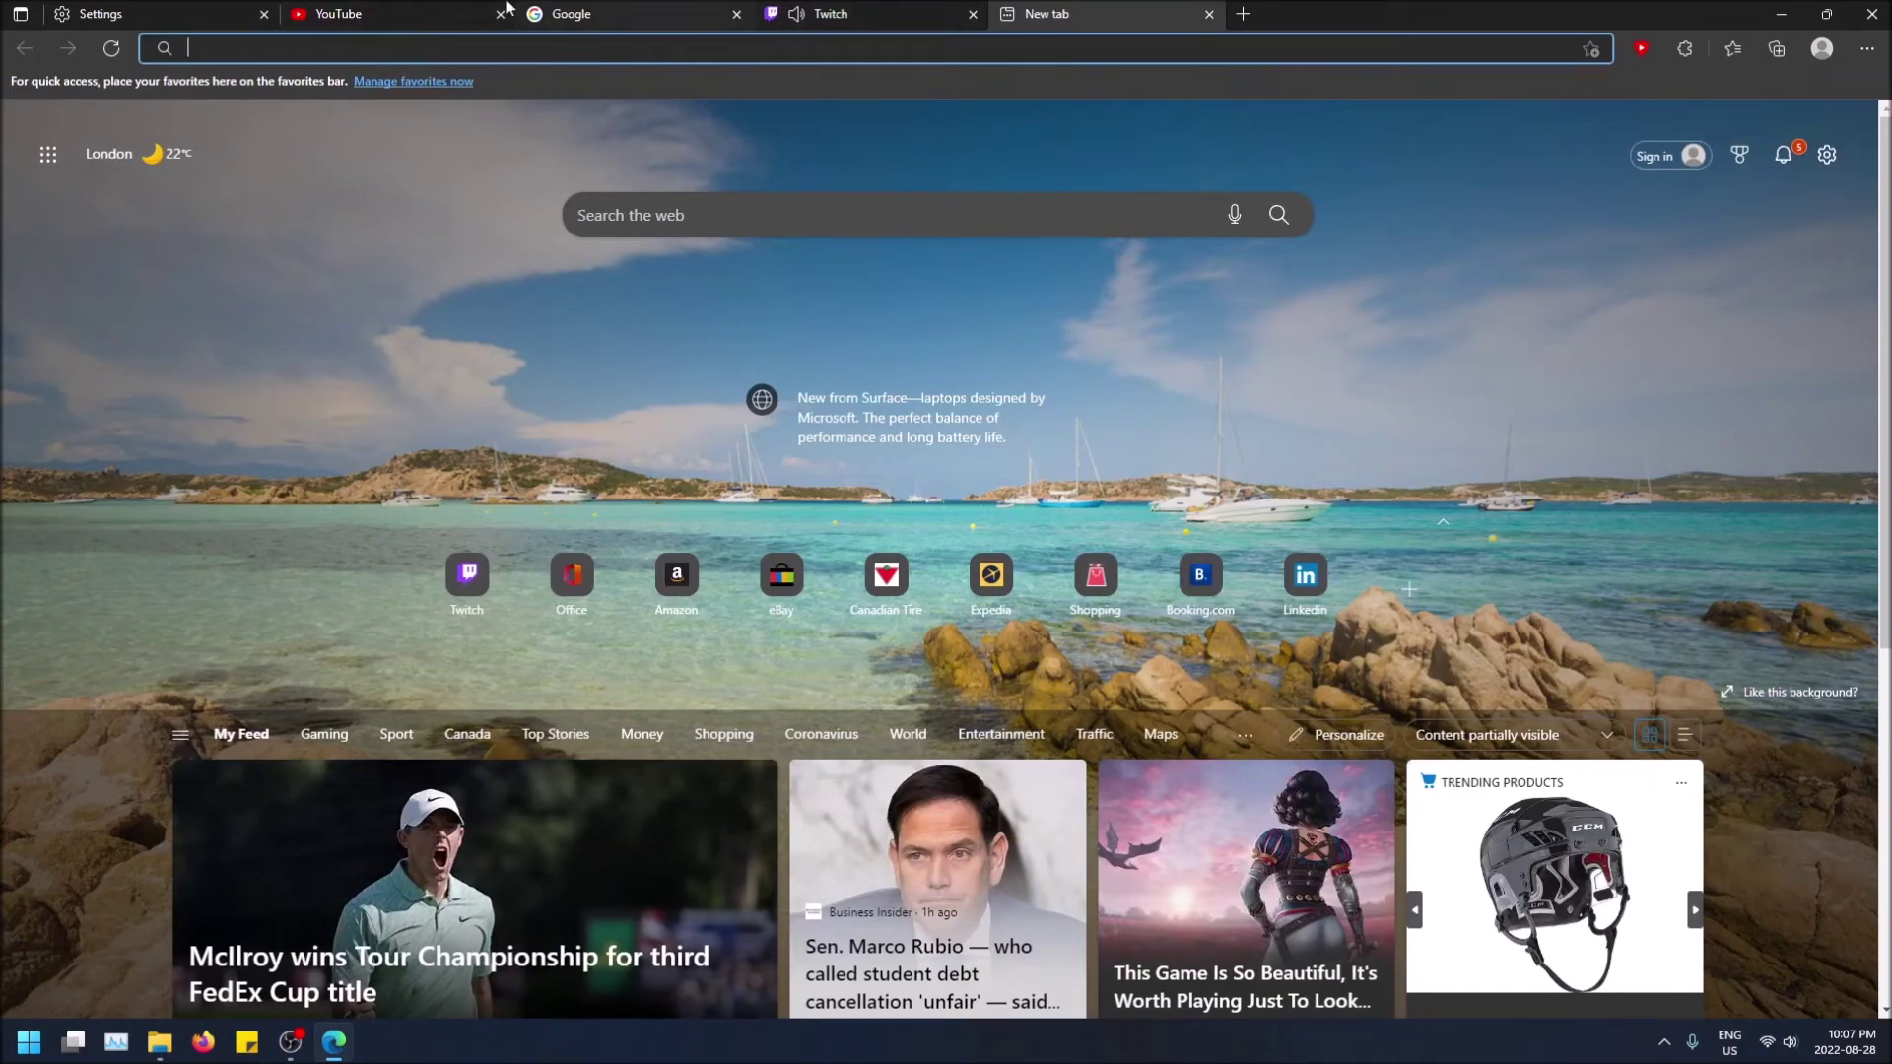
left_click(109, 13)
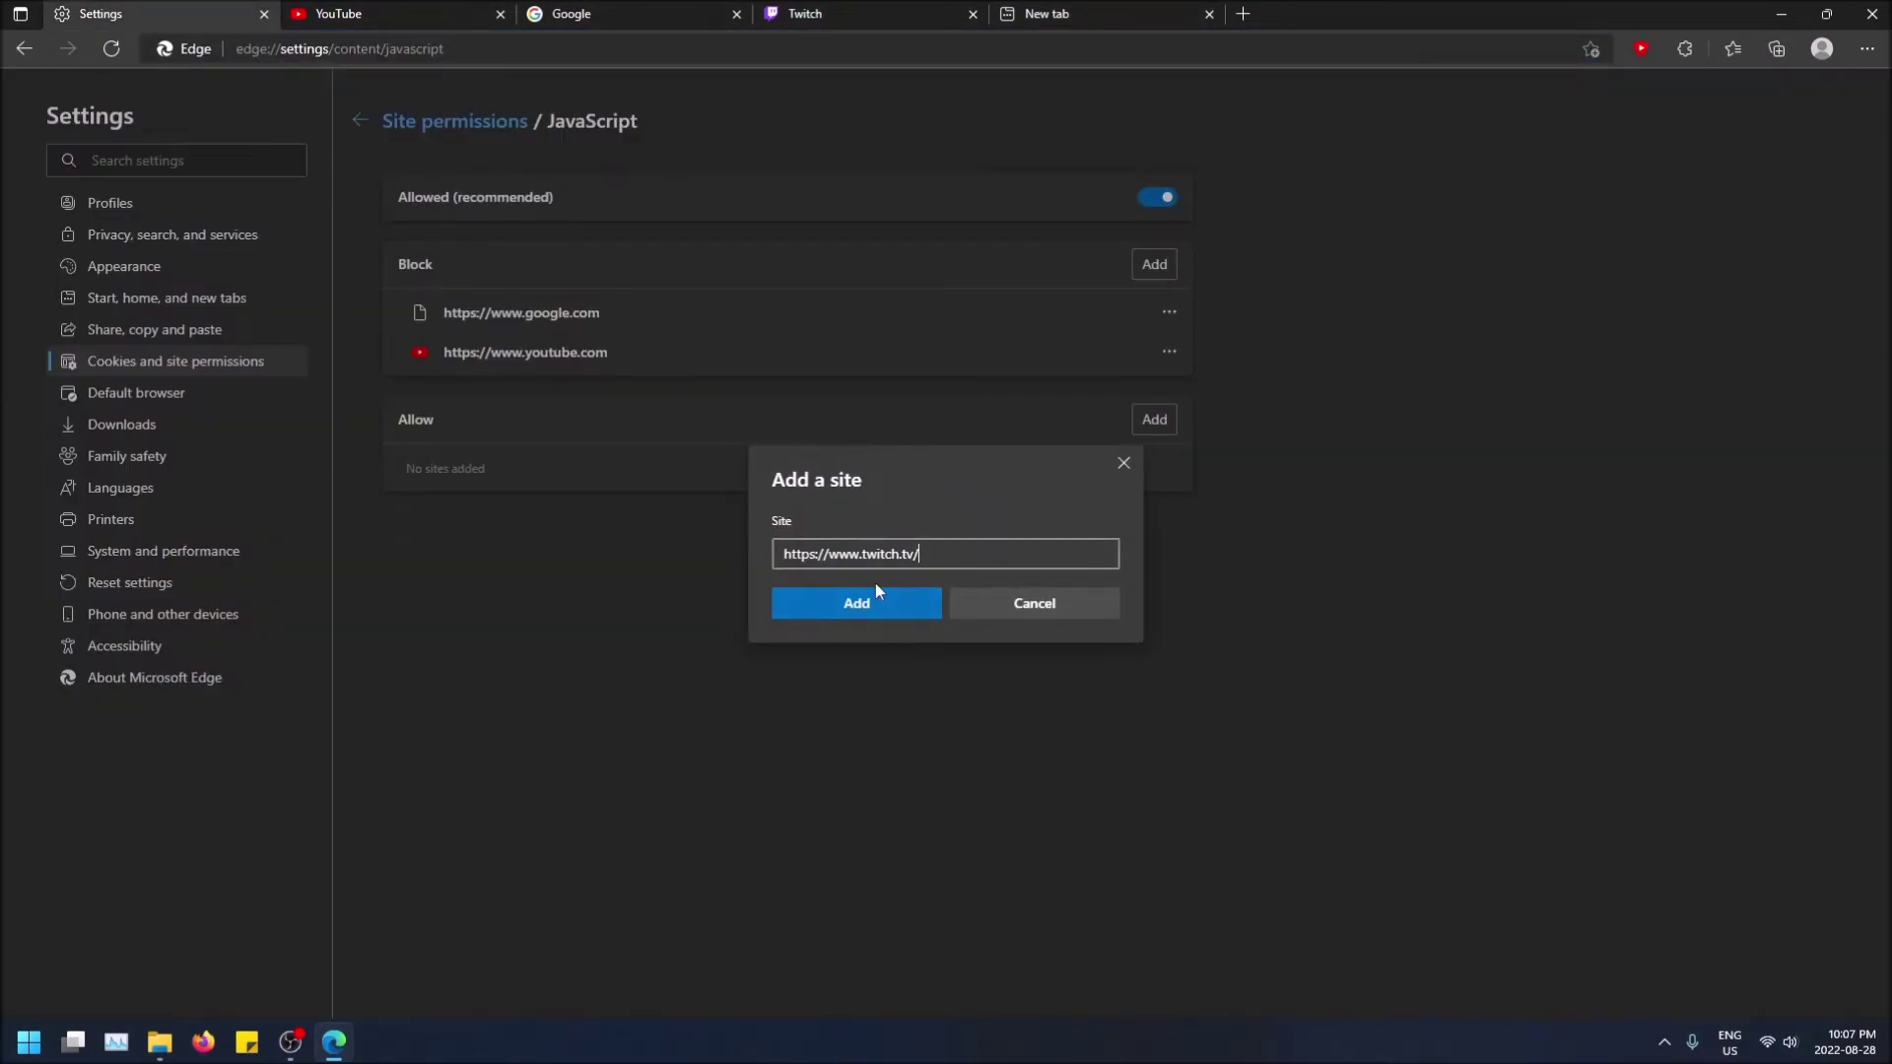
left_click(858, 612)
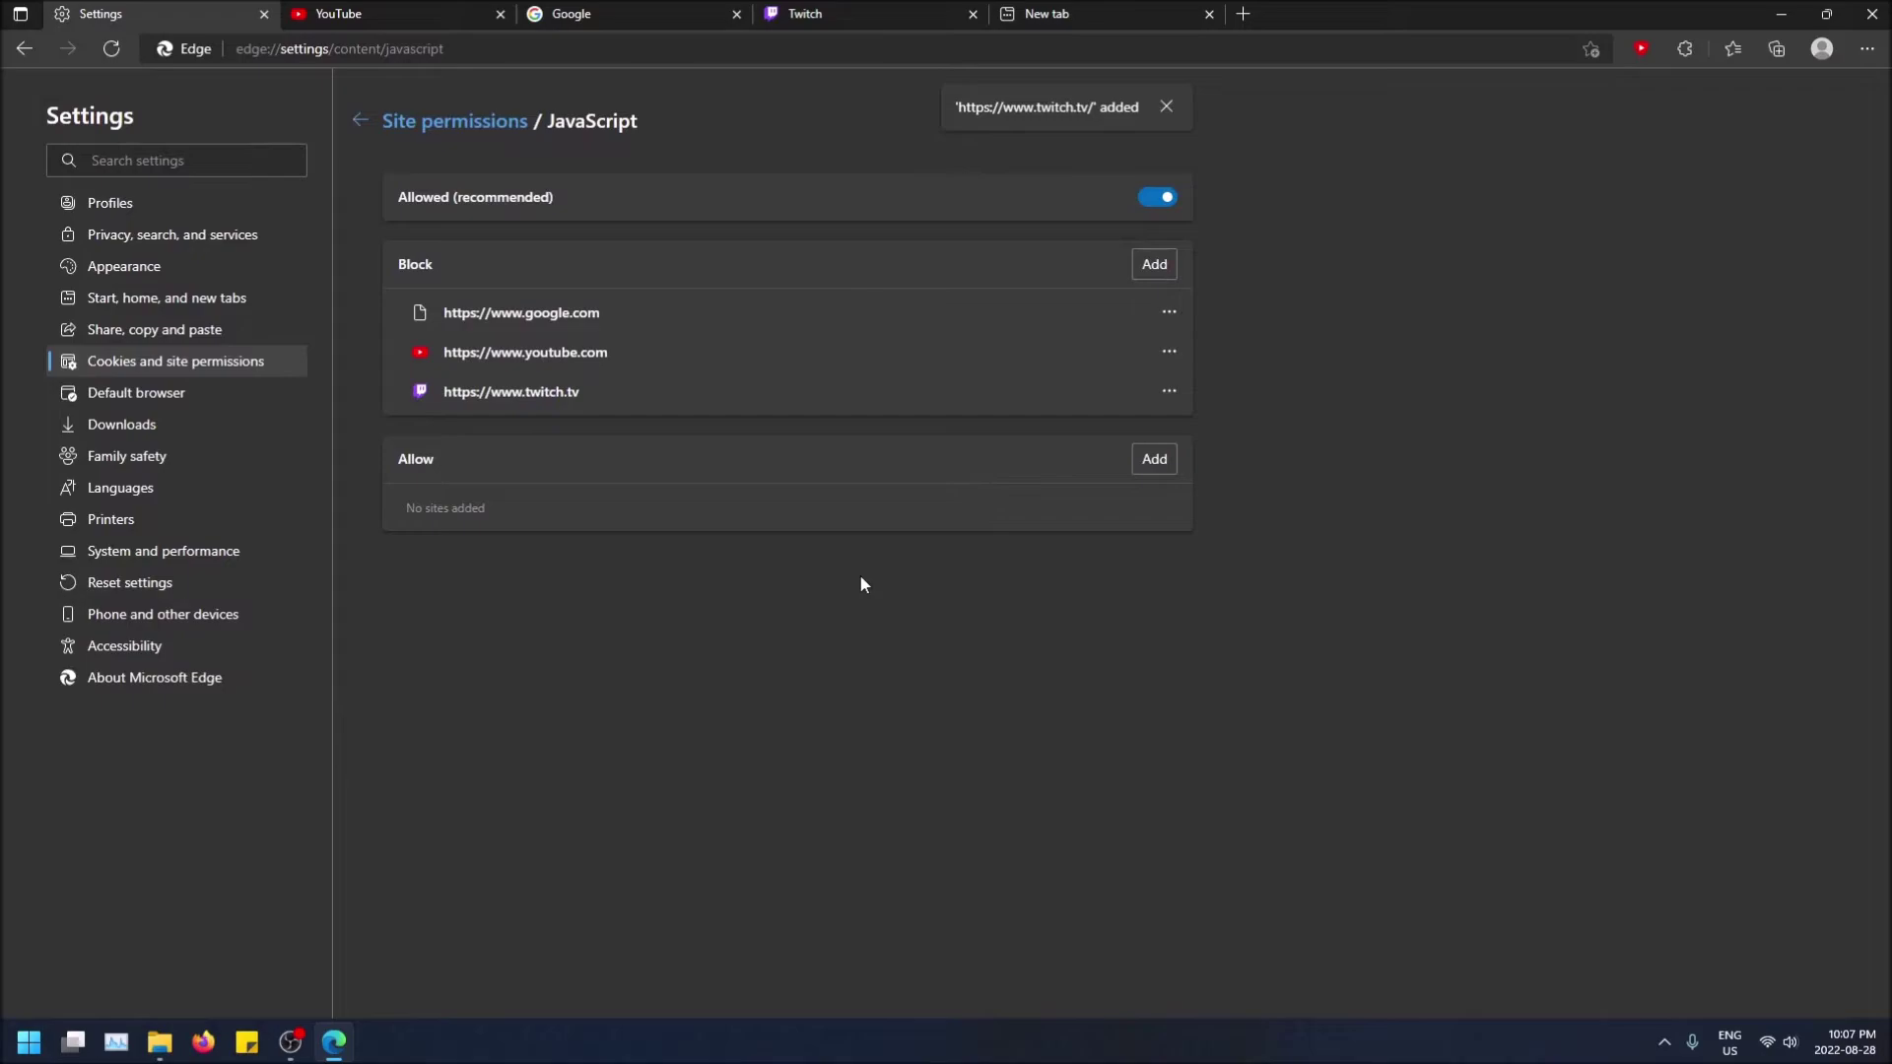
left_click(816, 14)
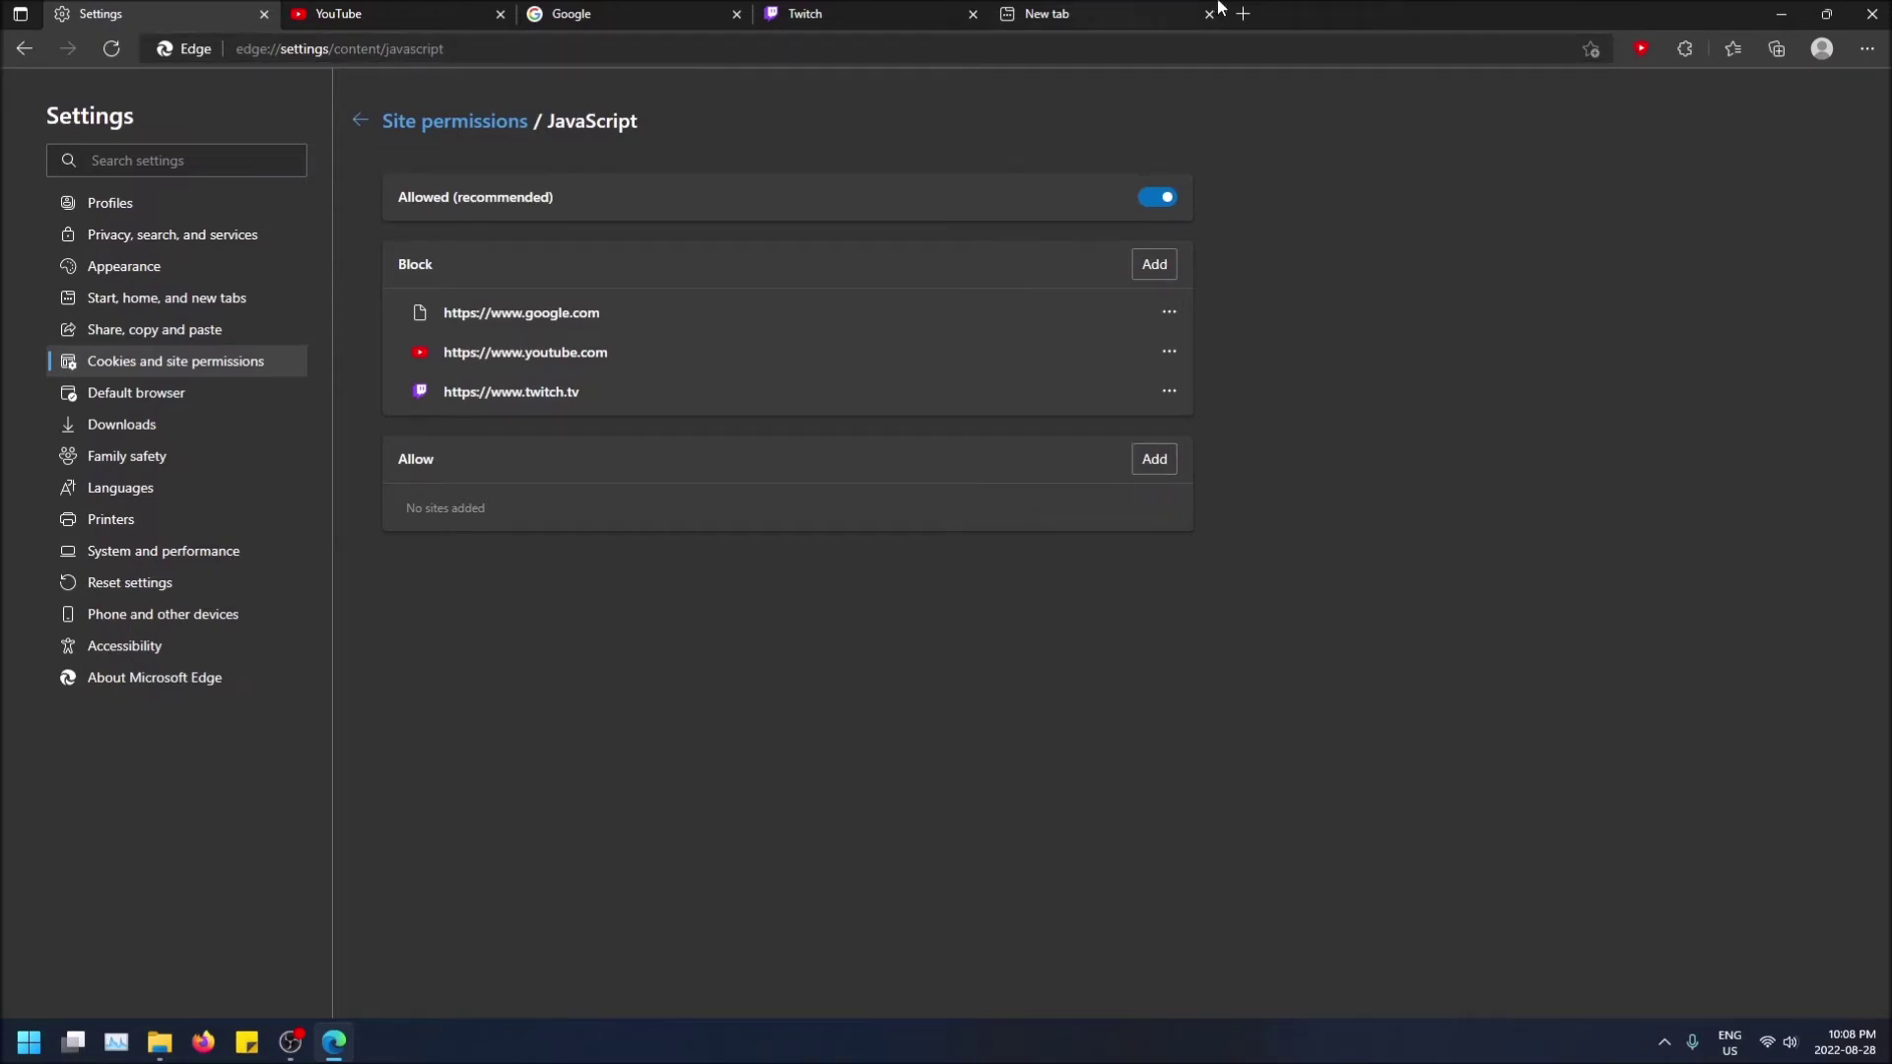
left_click(1158, 198)
left_click(1166, 206)
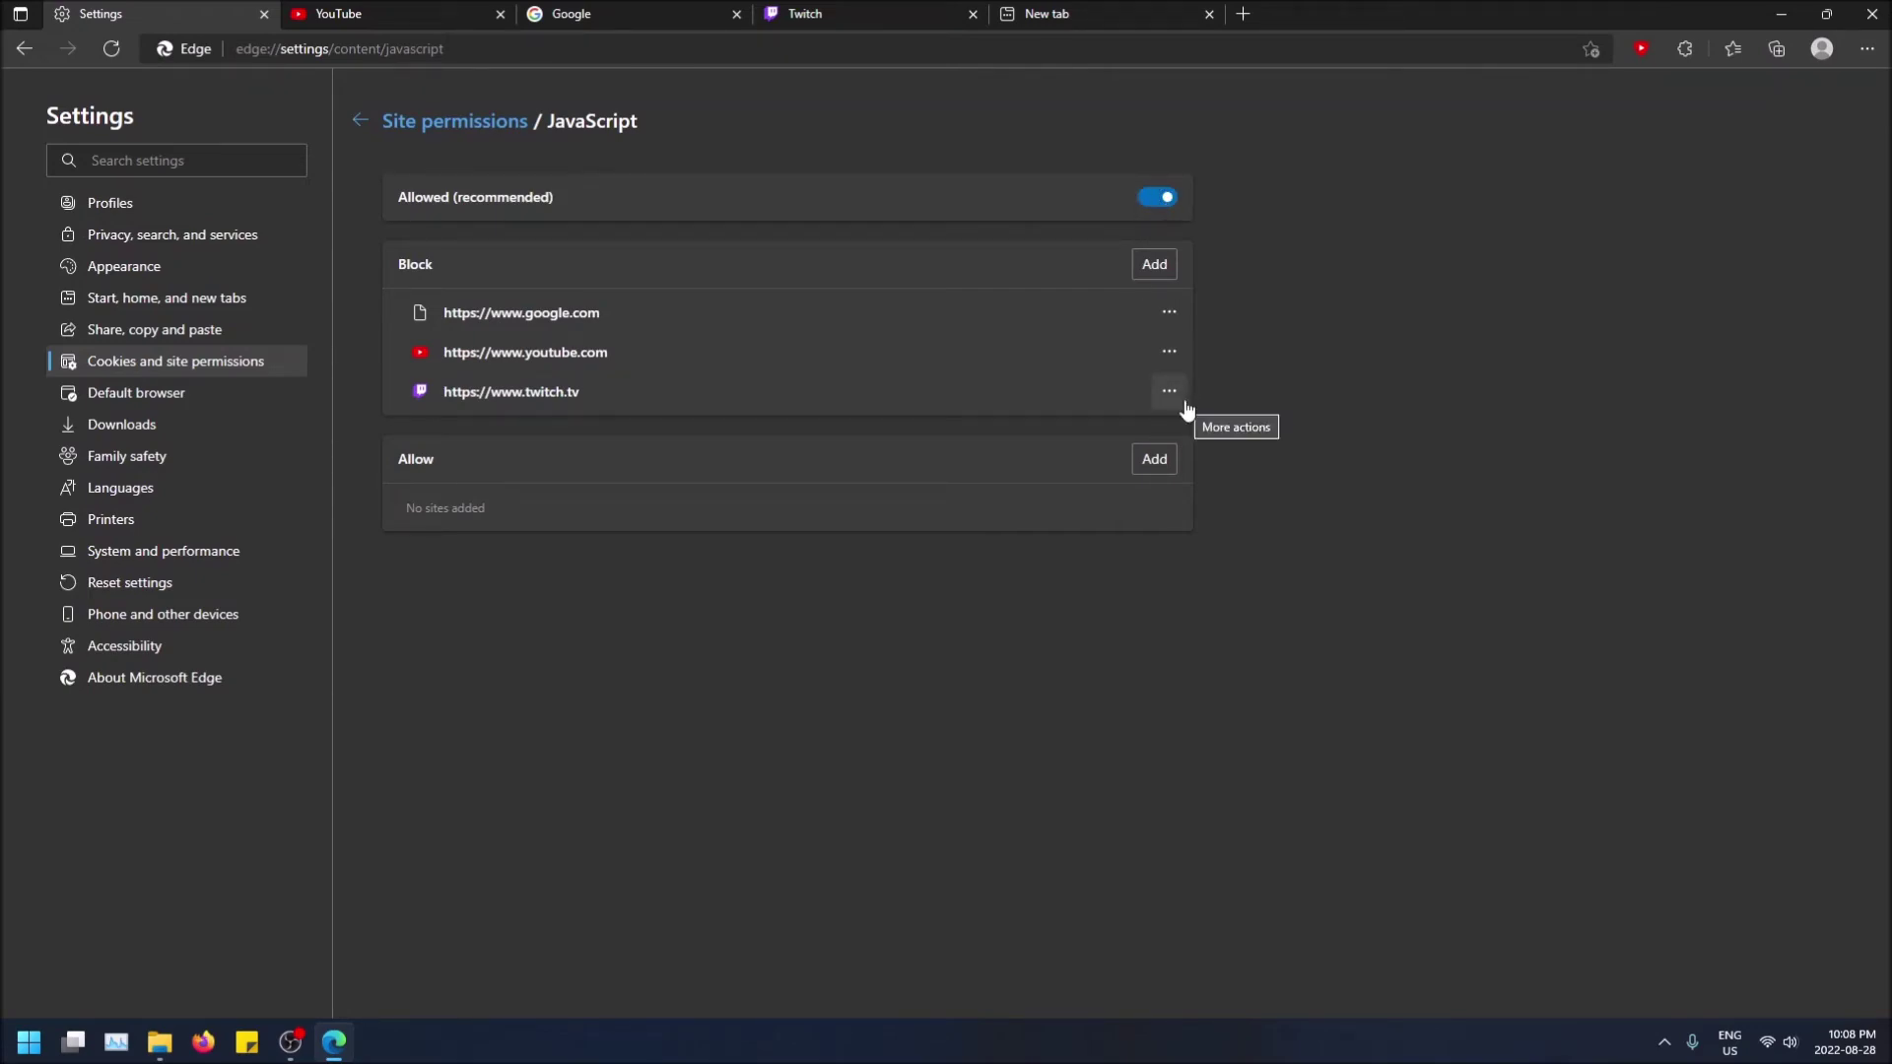